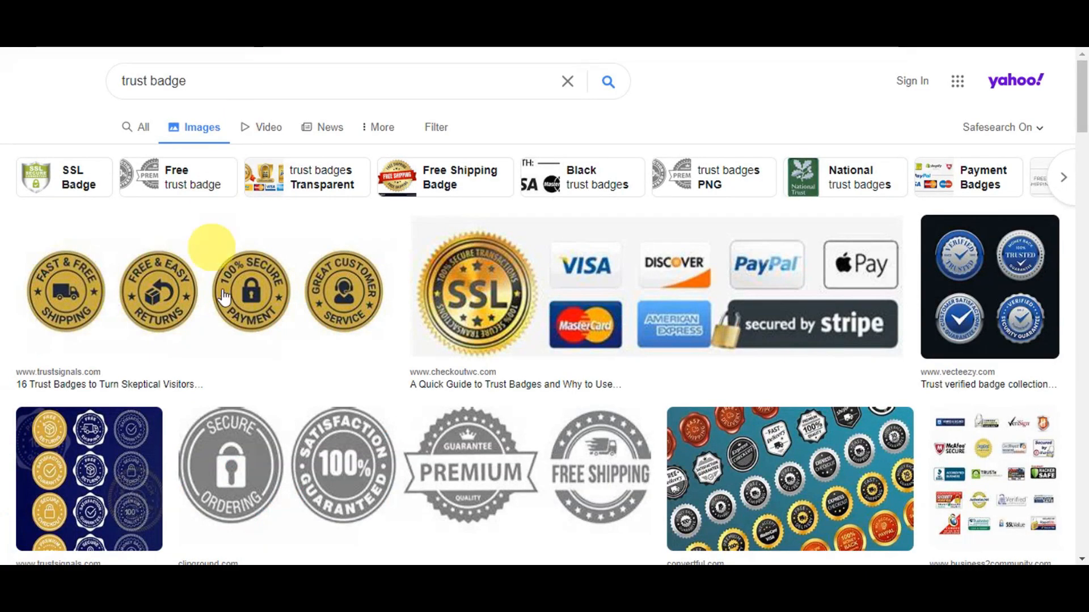
Step: Browse the trust badge image results to find a suitable payment and security badge graphic
scroll(776, 420, down, 6)
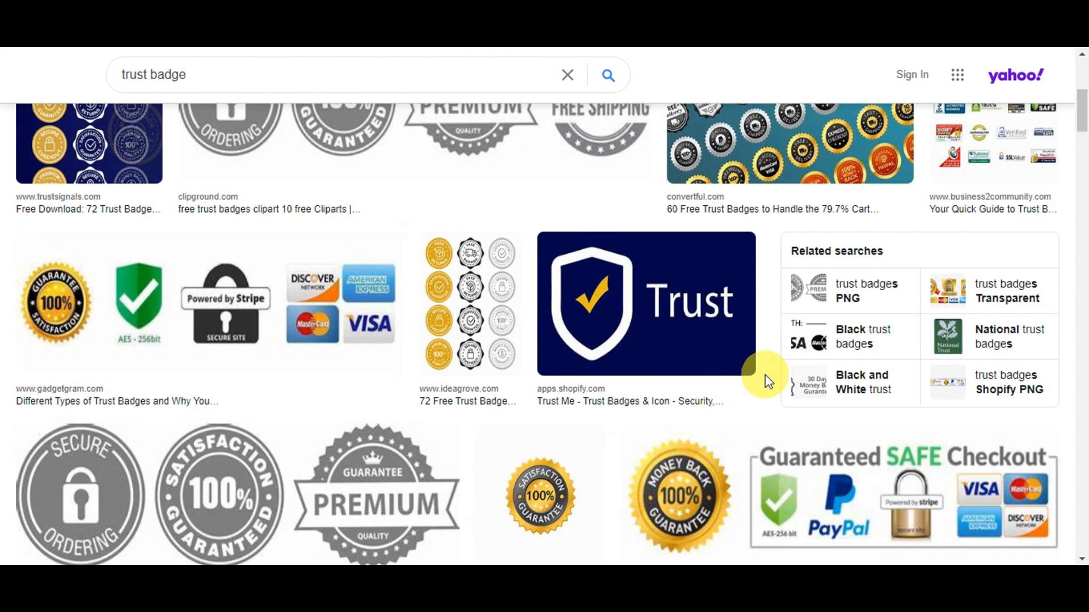
scroll(768, 381, down, 1)
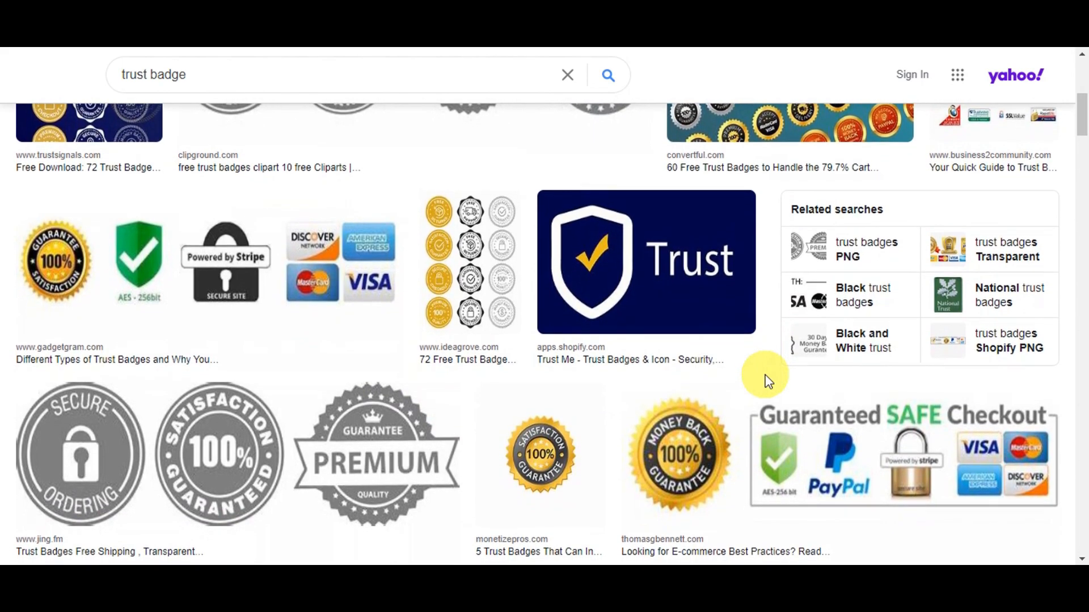
scroll(768, 381, down, 1)
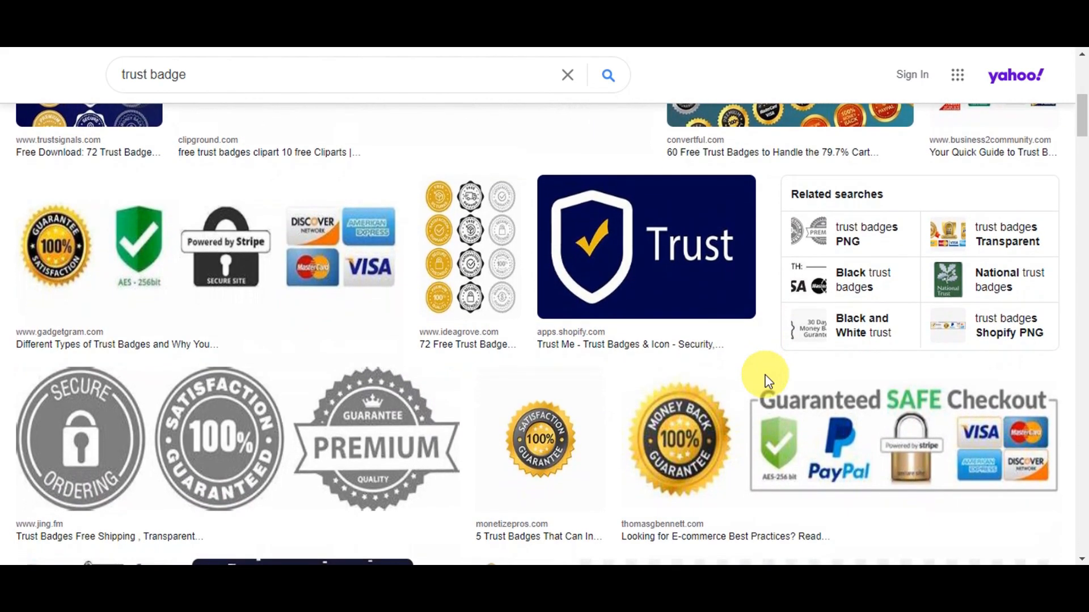
scroll(767, 381, down, 1)
scroll(765, 380, down, 1)
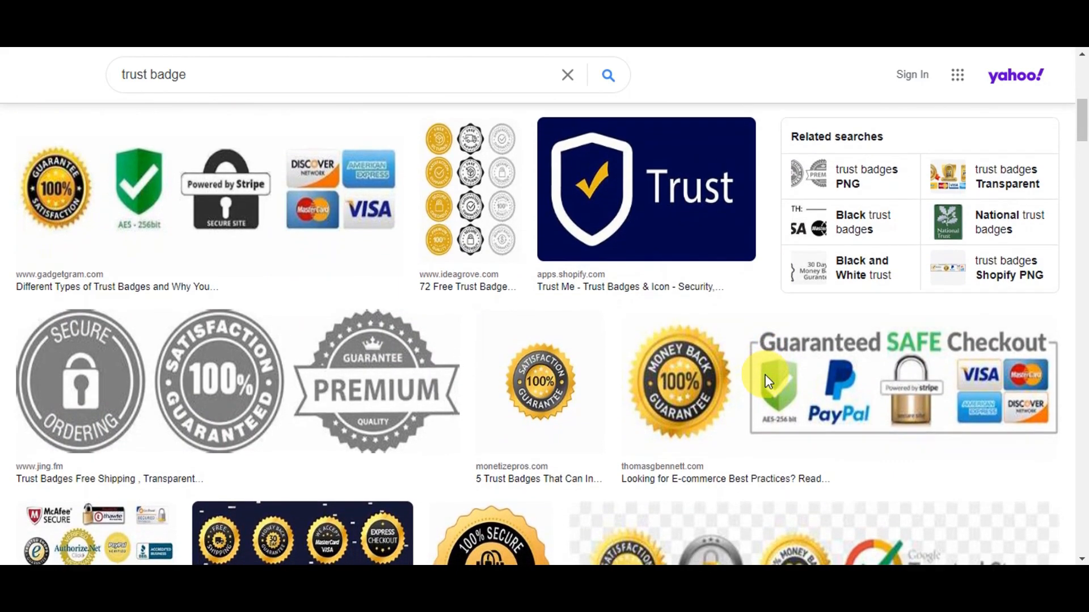
scroll(767, 382, down, 1)
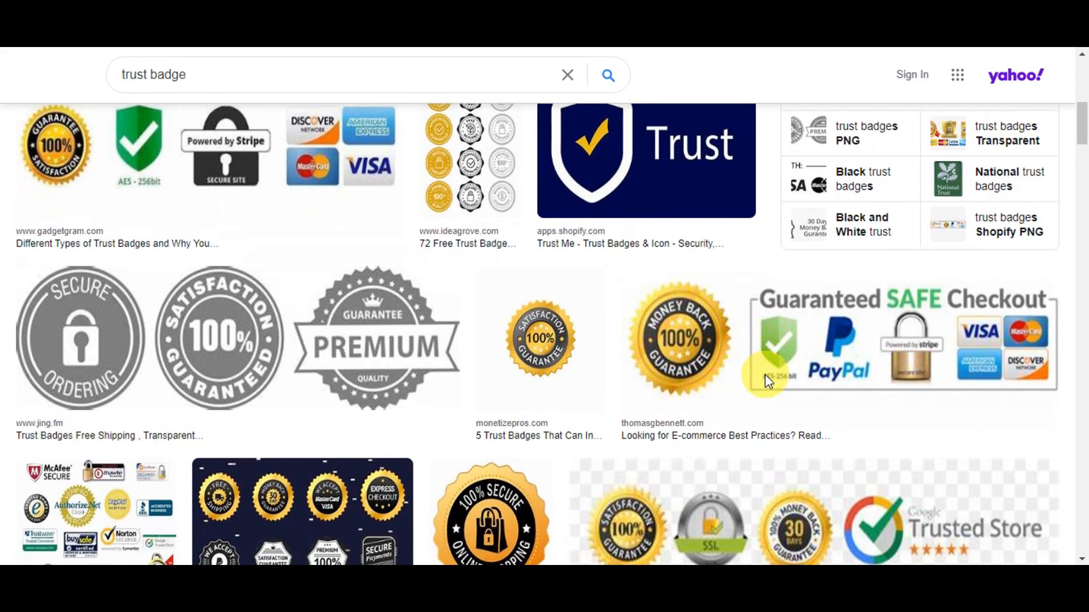
scroll(767, 381, down, 1)
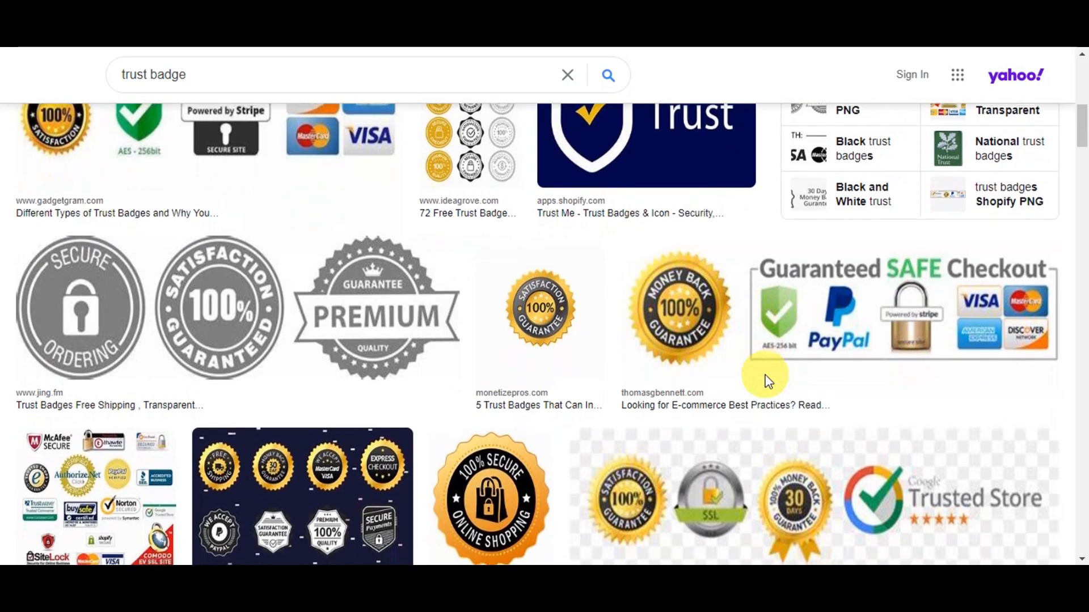
scroll(766, 381, down, 2)
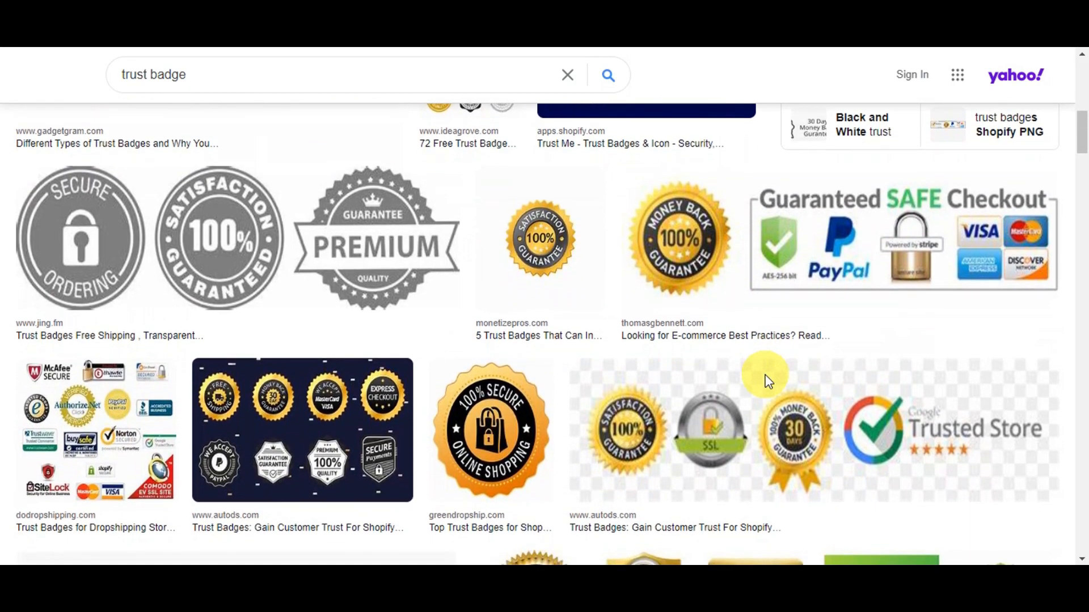
scroll(766, 375, down, 1)
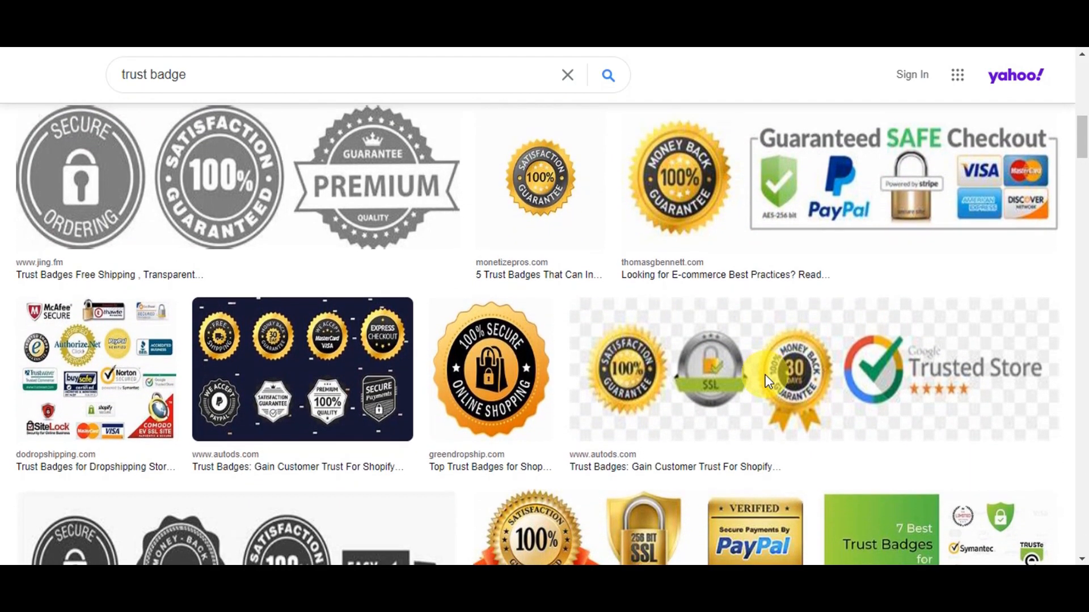
scroll(766, 375, down, 1)
scroll(767, 381, down, 1)
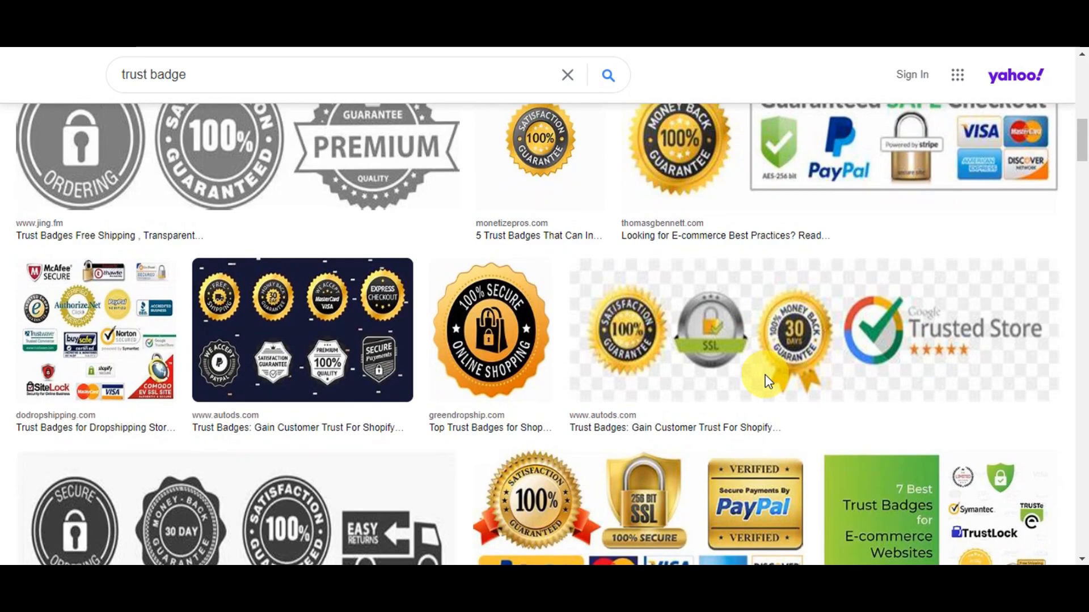
scroll(767, 381, down, 2)
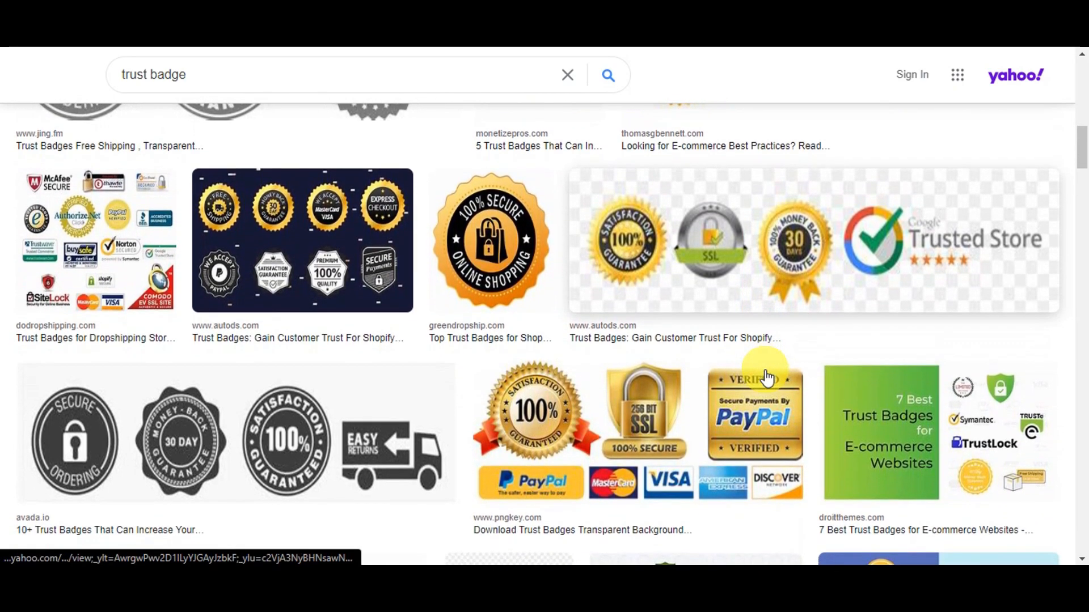
scroll(766, 376, down, 2)
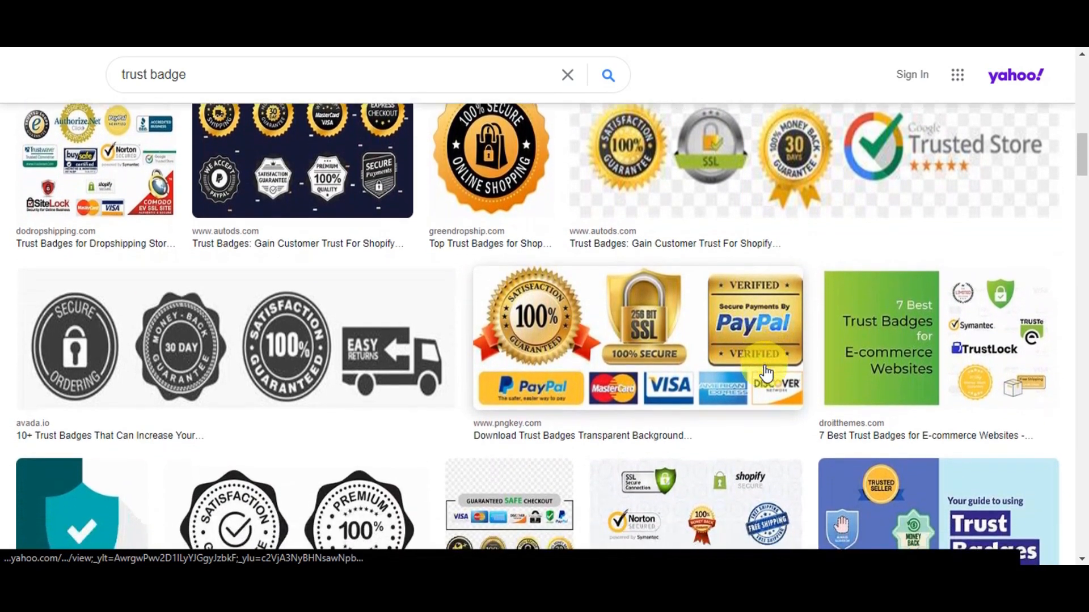
scroll(767, 374, down, 1)
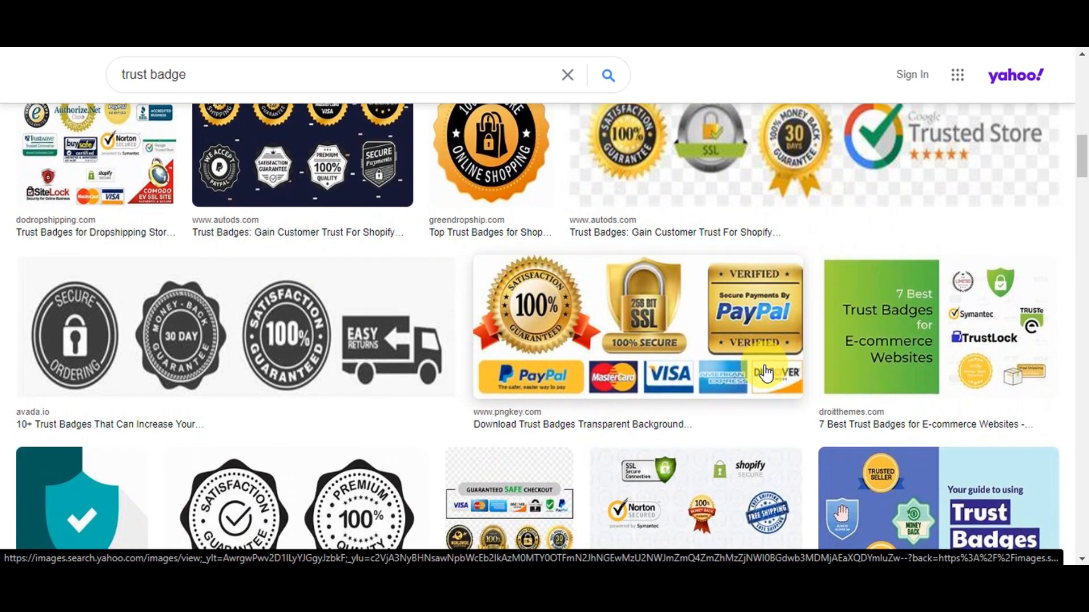
scroll(767, 374, down, 4)
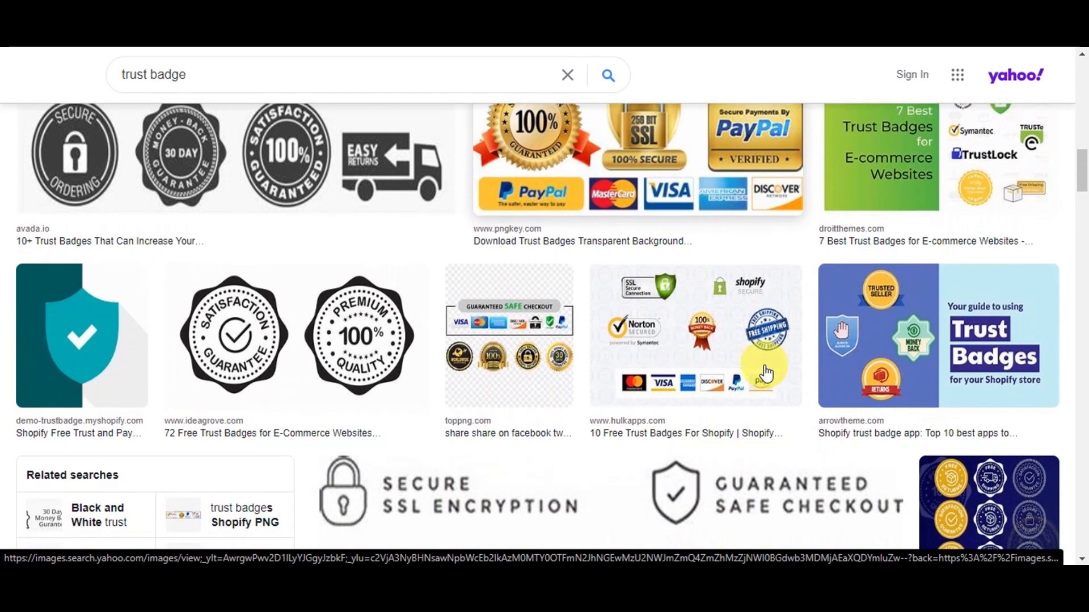
scroll(765, 370, down, 1)
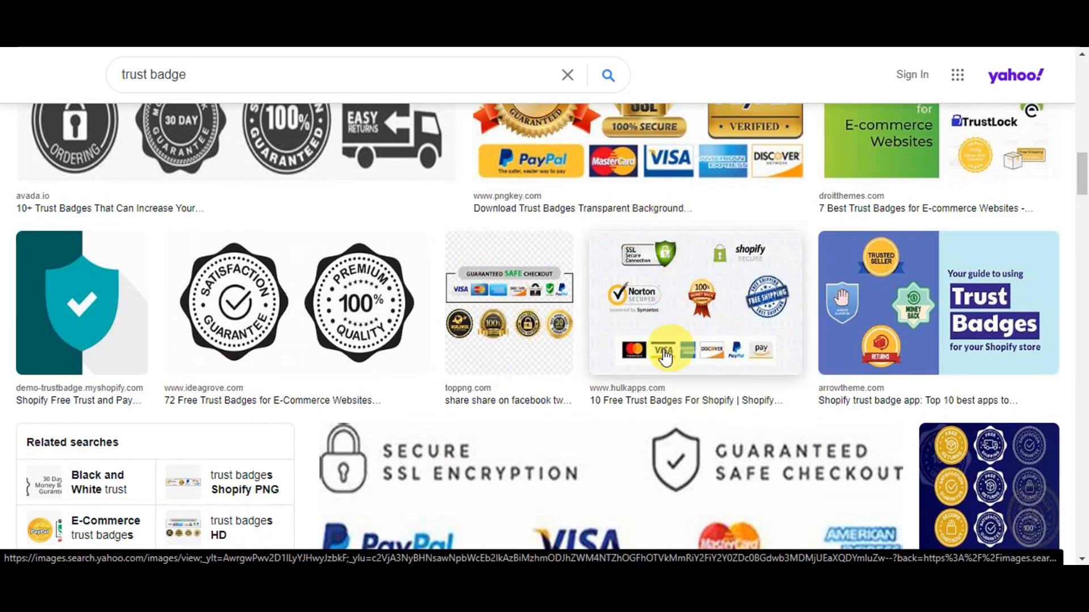
scroll(745, 359, down, 7)
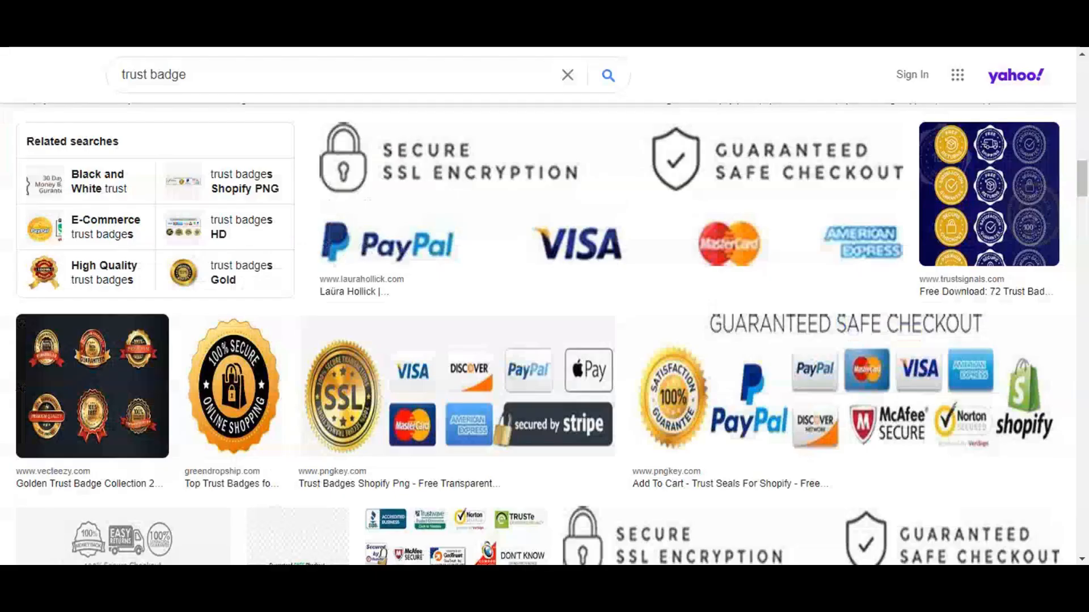
scroll(689, 233, down, 8)
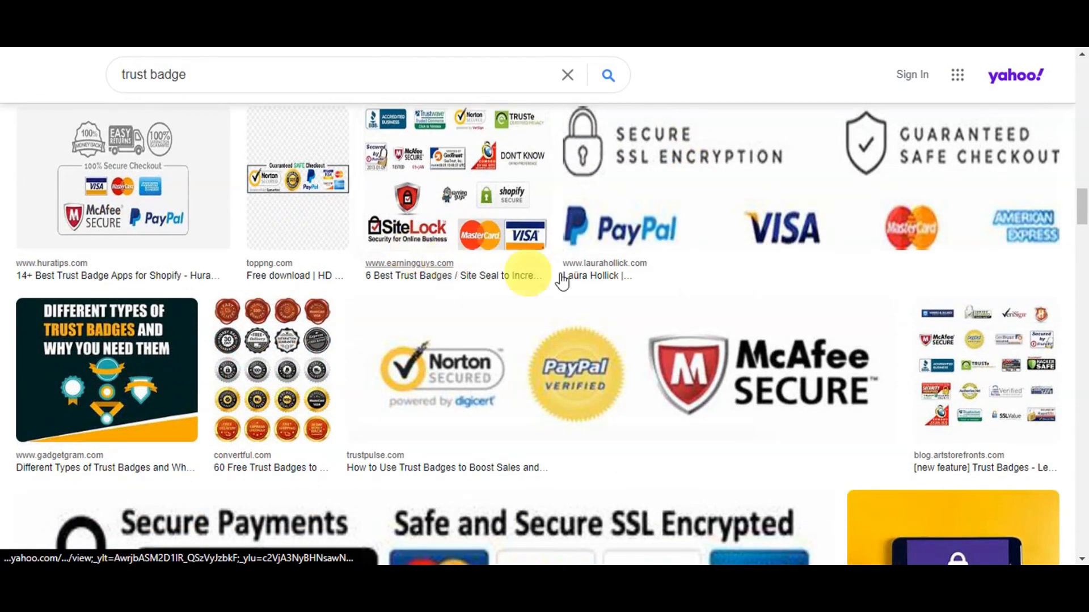
scroll(767, 380, down, 2)
scroll(767, 380, down, 10)
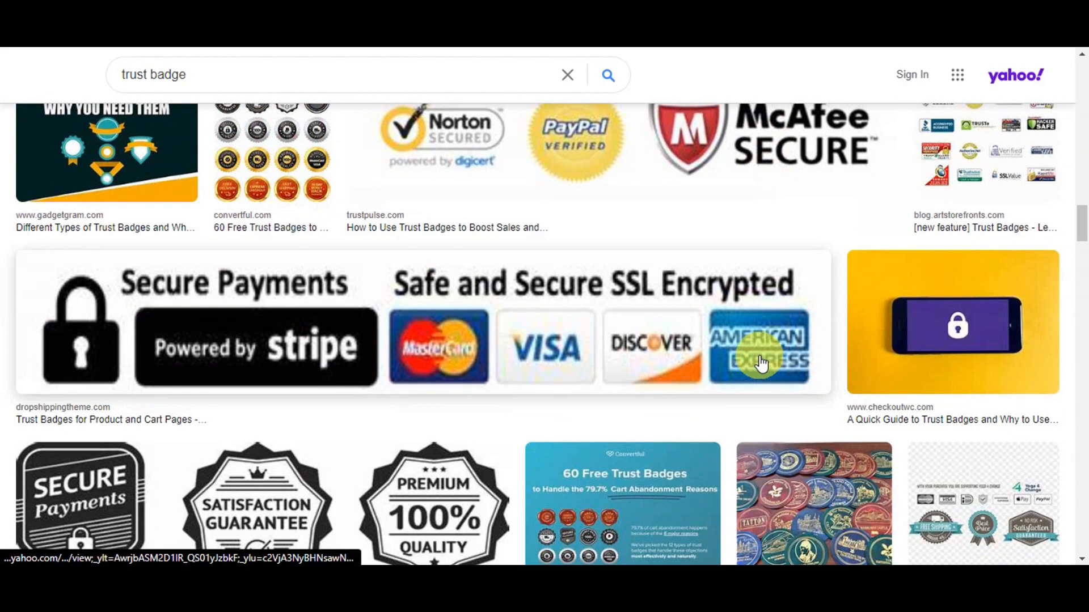
scroll(761, 354, down, 10)
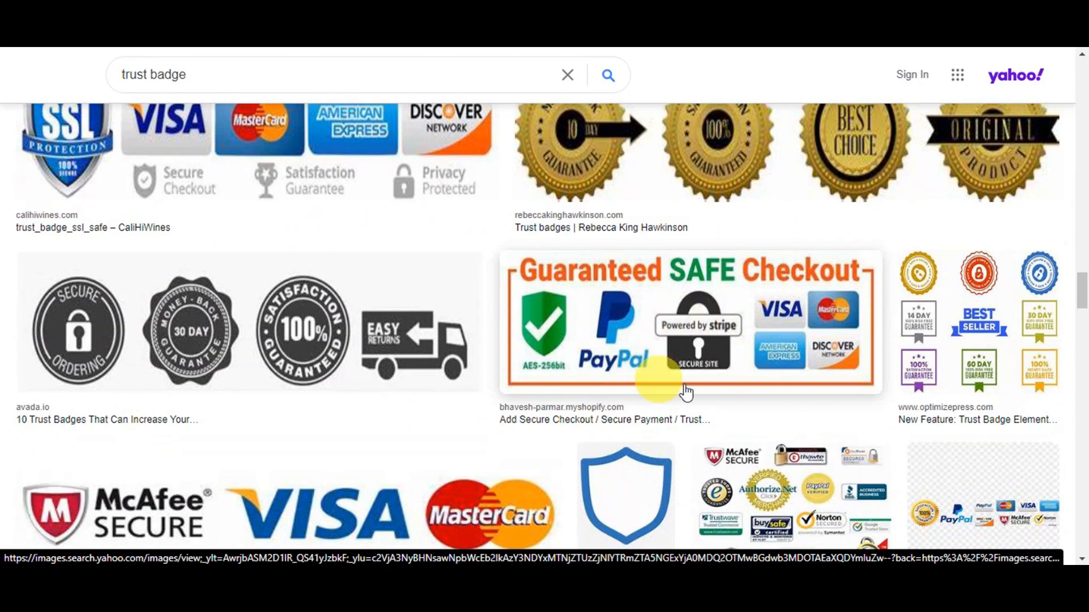
scroll(420, 409, down, 3)
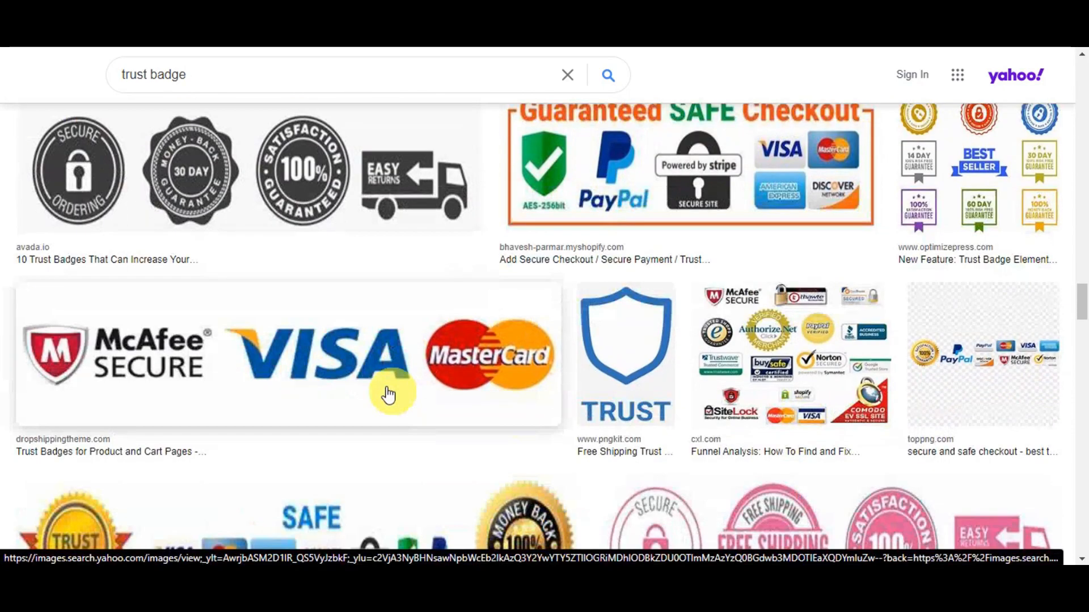
Step: Open the McAfee, Visa and MasterCard badge image and start saving it, choosing Downloads as the destination folder
click(347, 351)
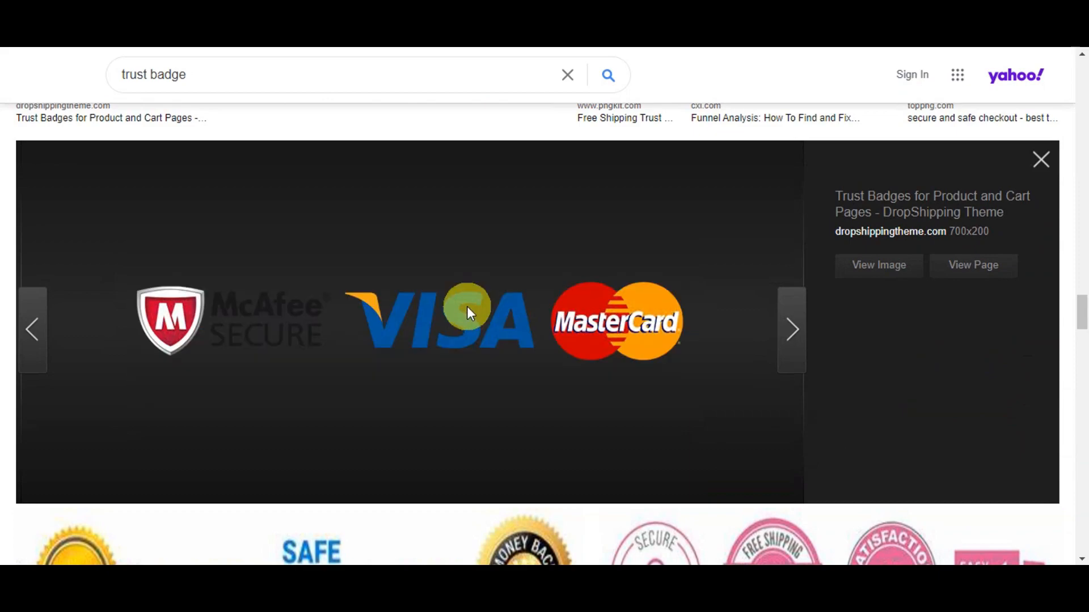
right_click(467, 306)
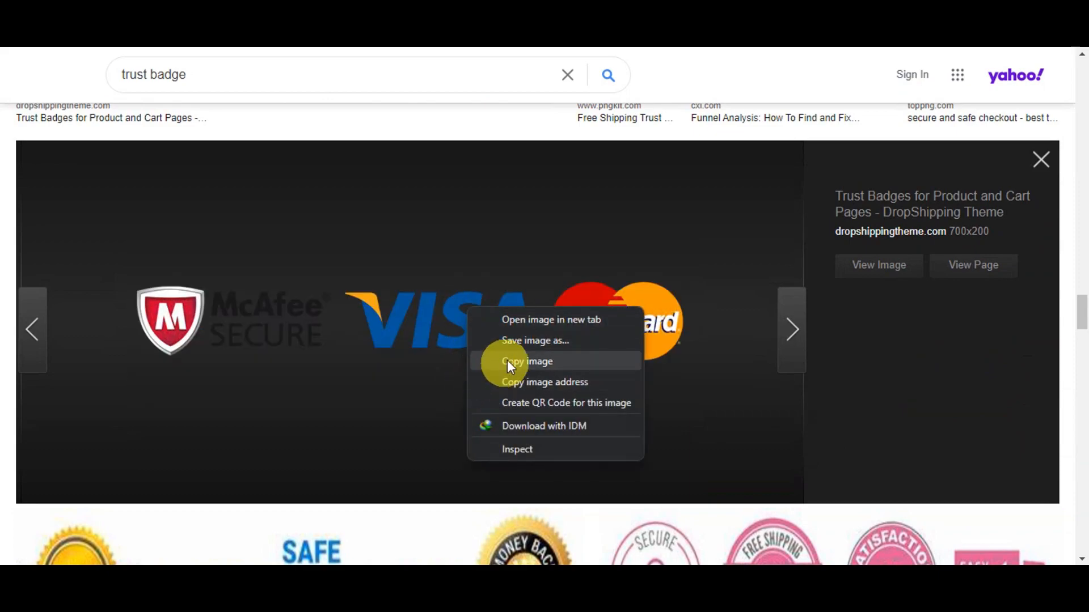
click(510, 339)
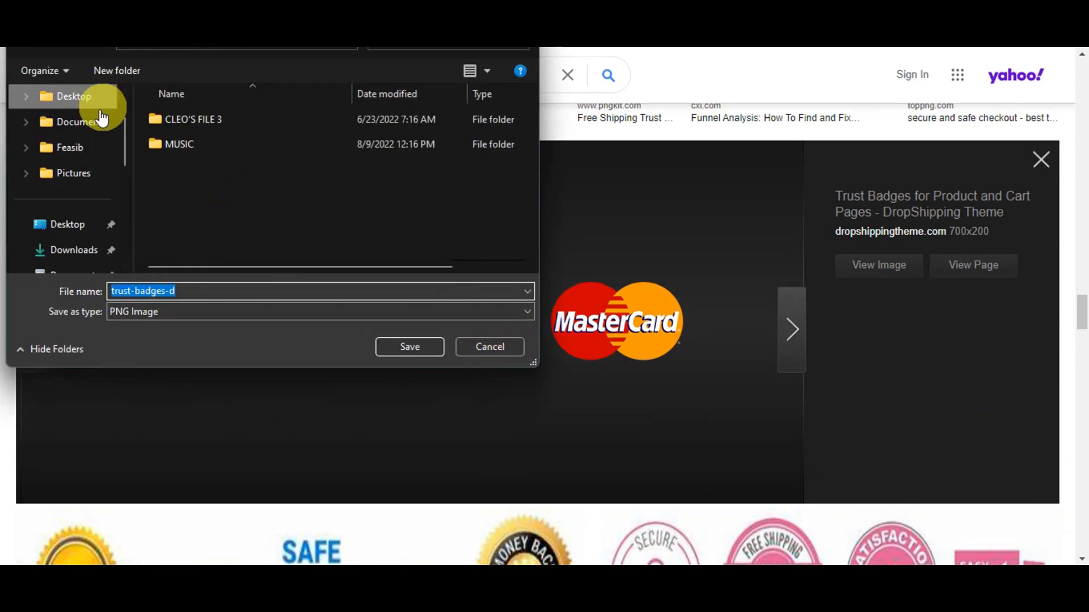
click(66, 255)
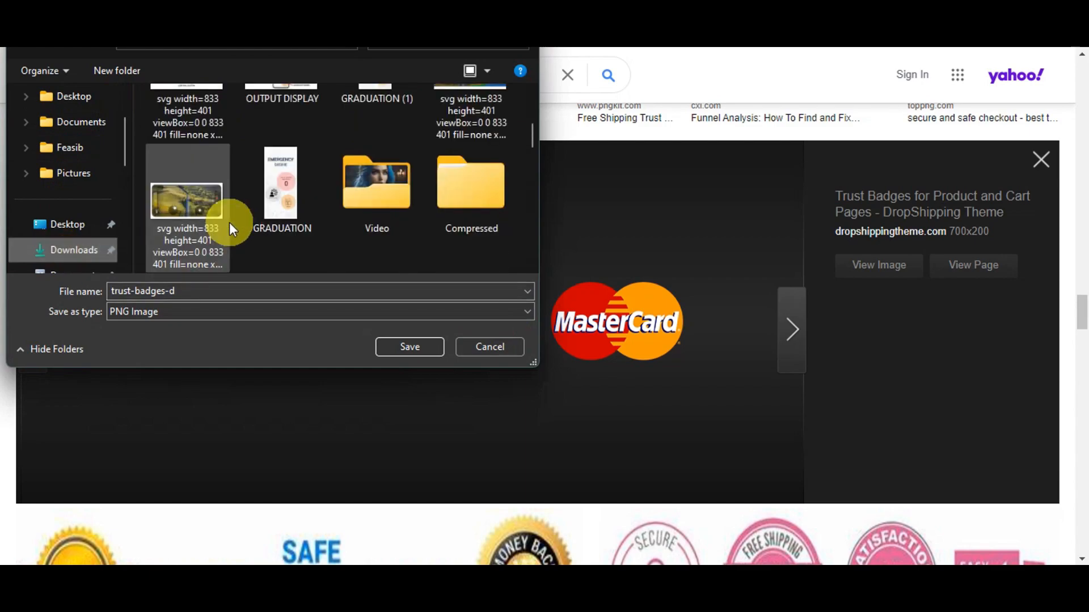
Step: Name the image file "trust badge" and save it as a PNG
double_click(196, 292)
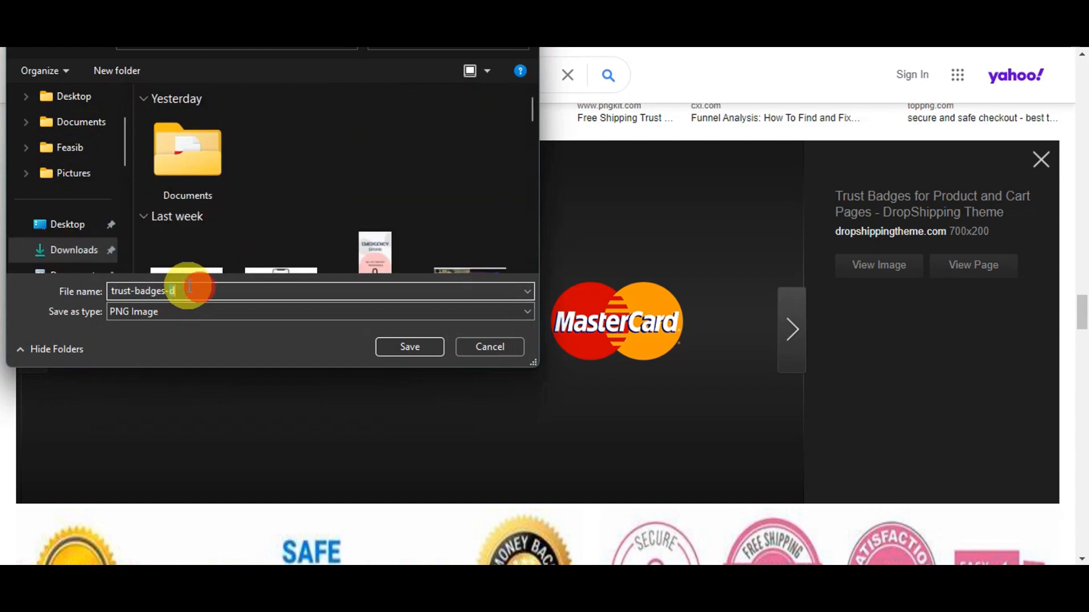
key(BackSpace)
text(t)
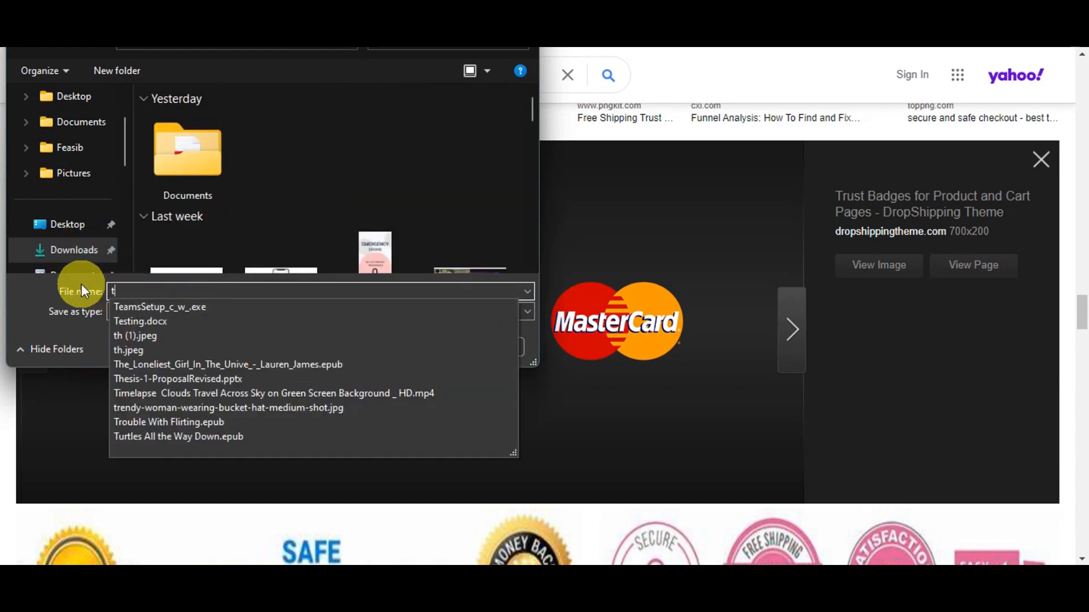
text(rust)
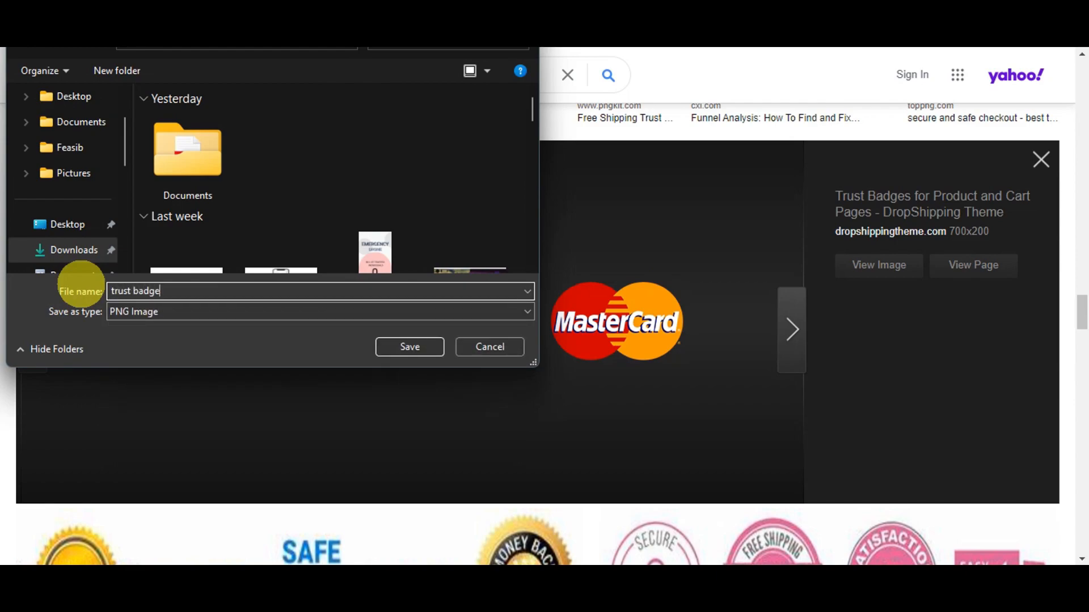
text( badge)
key(Return)
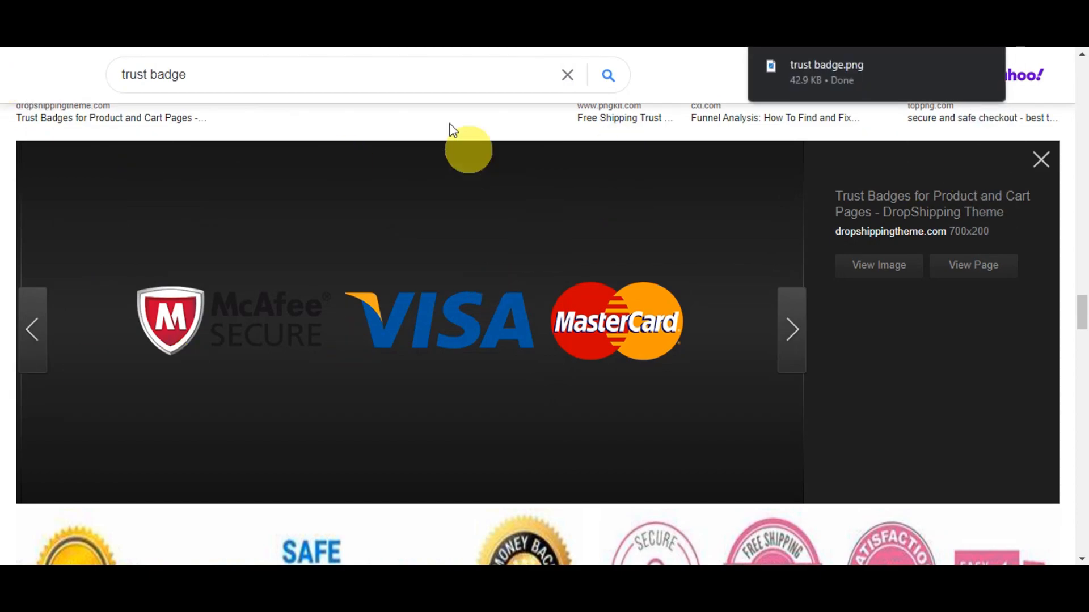
Step: Switch to the Shopify admin and open the store's Custom data settings
click(317, 12)
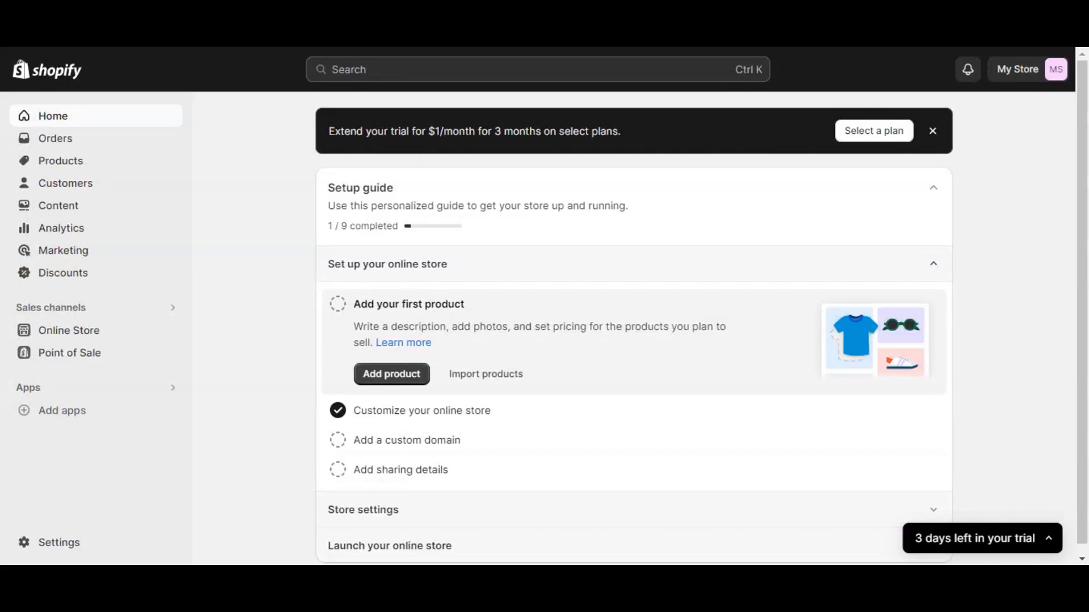
click(62, 540)
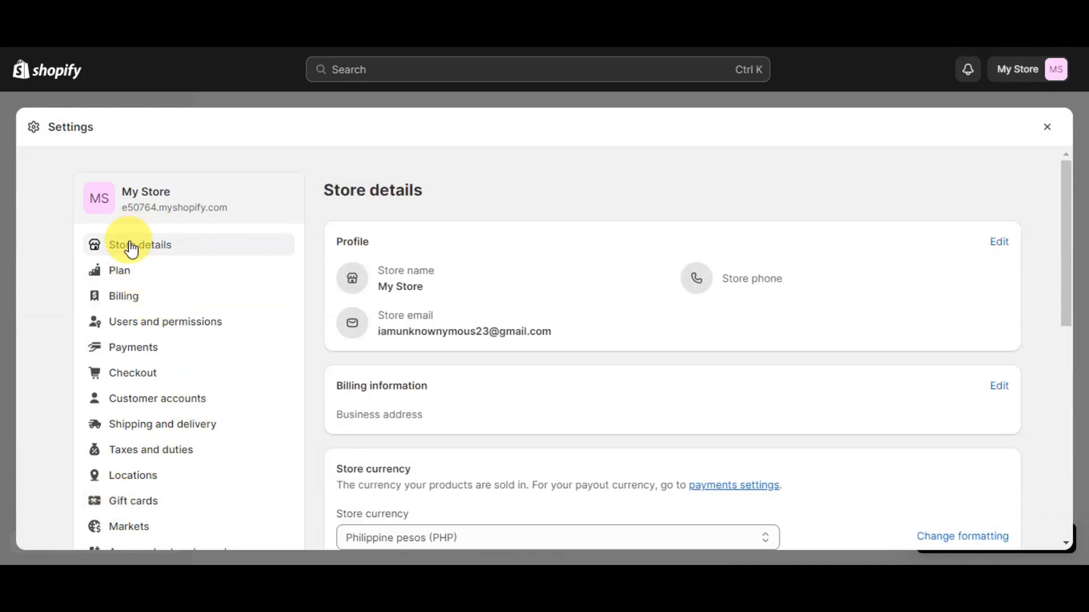
scroll(141, 311, down, 5)
scroll(170, 451, up, 5)
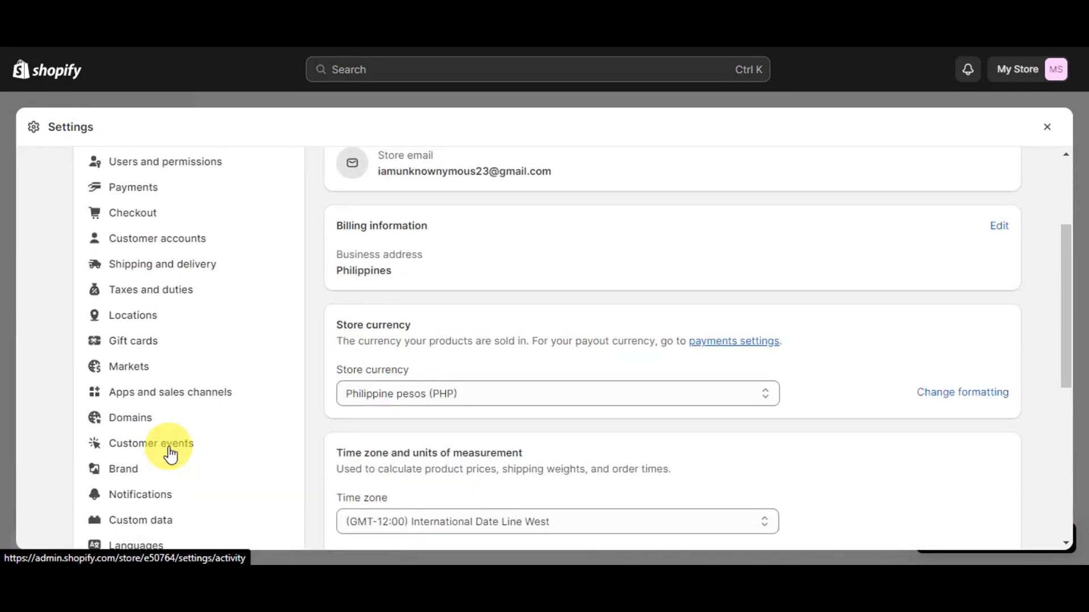
scroll(245, 310, down, 6)
scroll(177, 309, down, 3)
scroll(176, 352, up, 3)
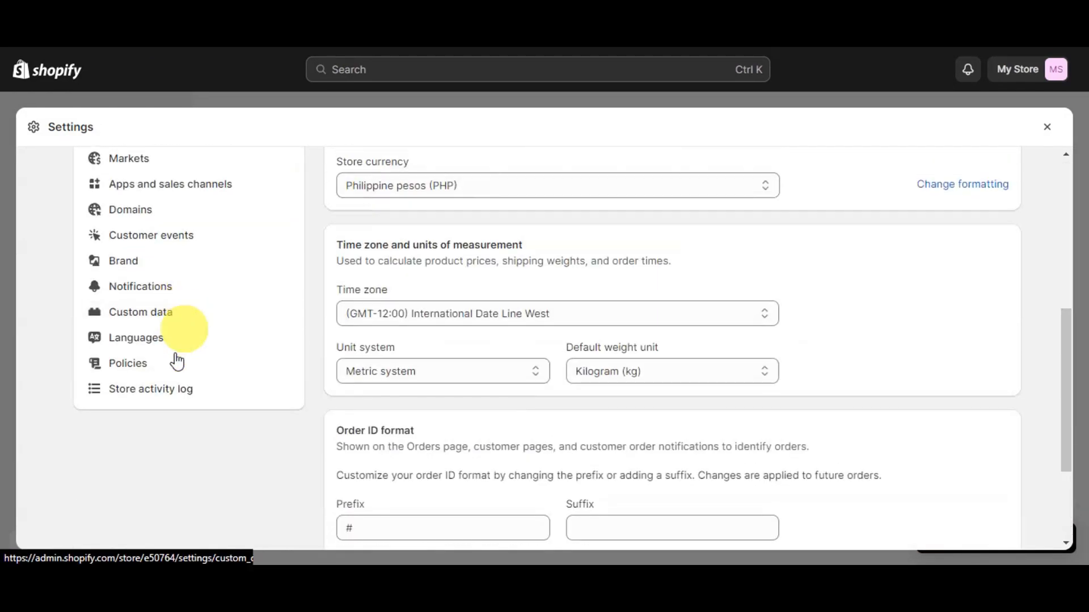
click(141, 318)
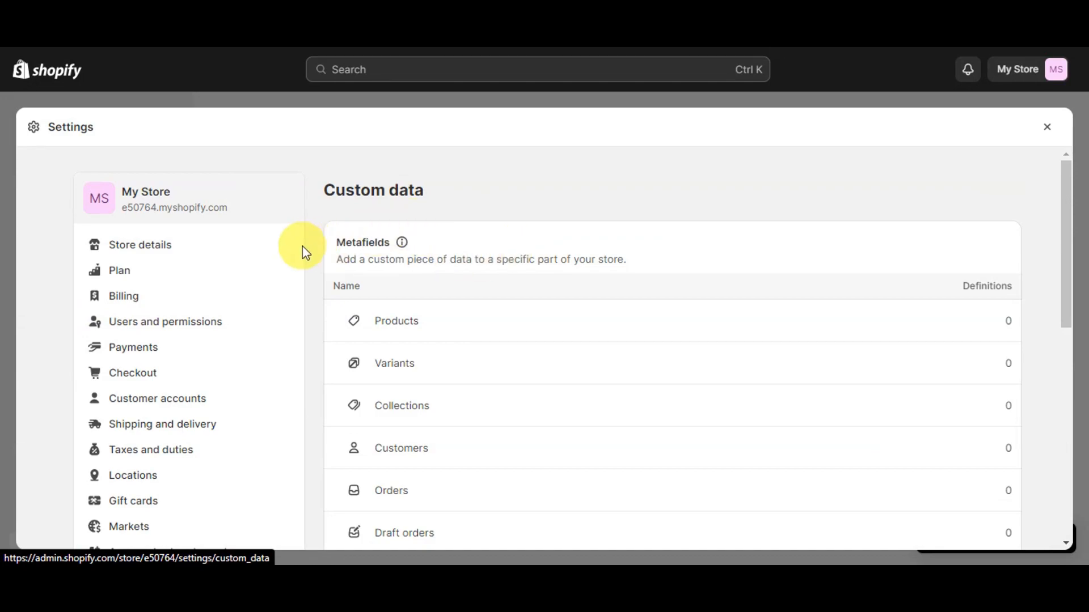
Step: Start adding the first metaobject definition in the Metaobjects section
scroll(624, 227, down, 9)
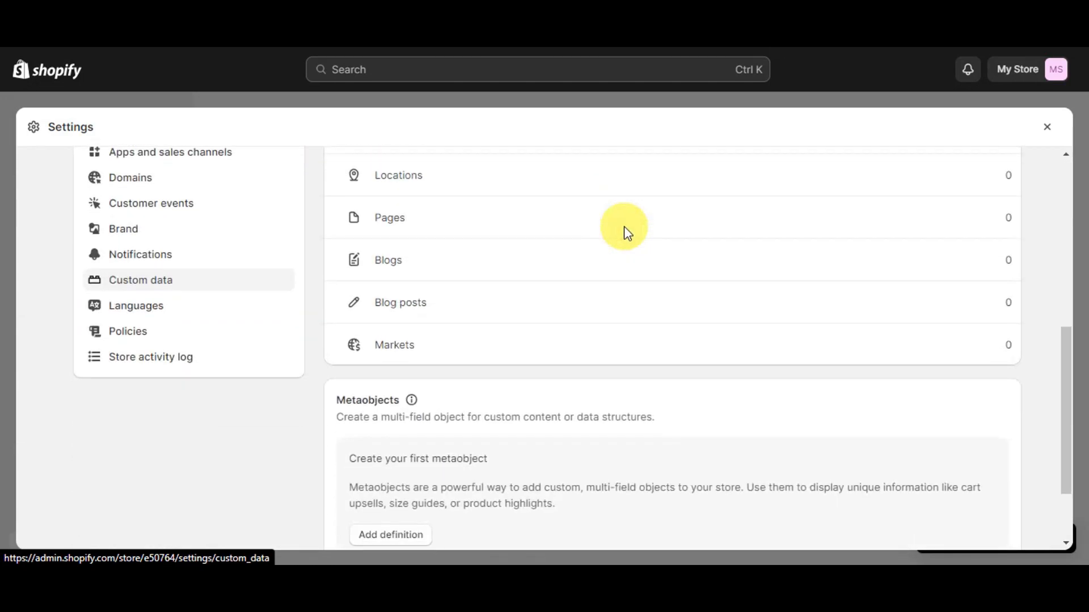
drag(339, 301, 400, 299)
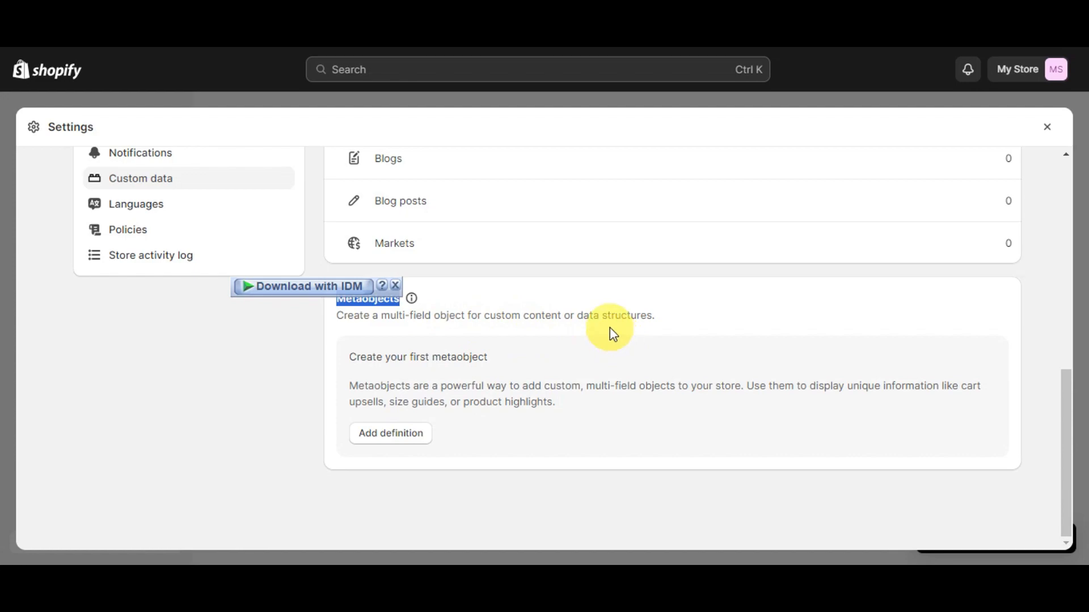
click(410, 433)
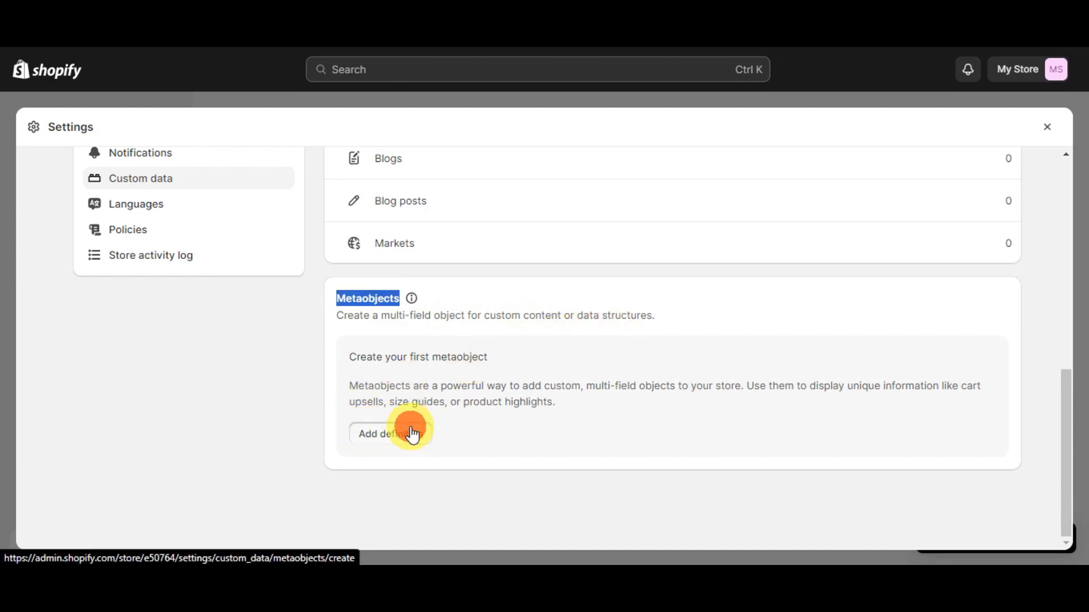
Step: Name the new metaobject definition "trust badge"
click(366, 275)
text(trus)
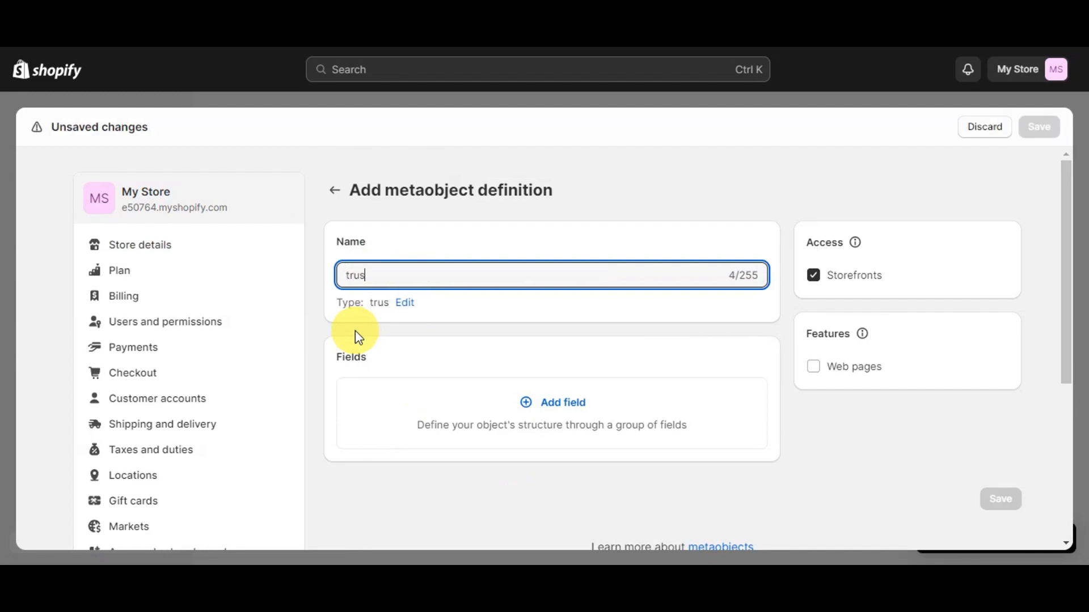
text(t badge)
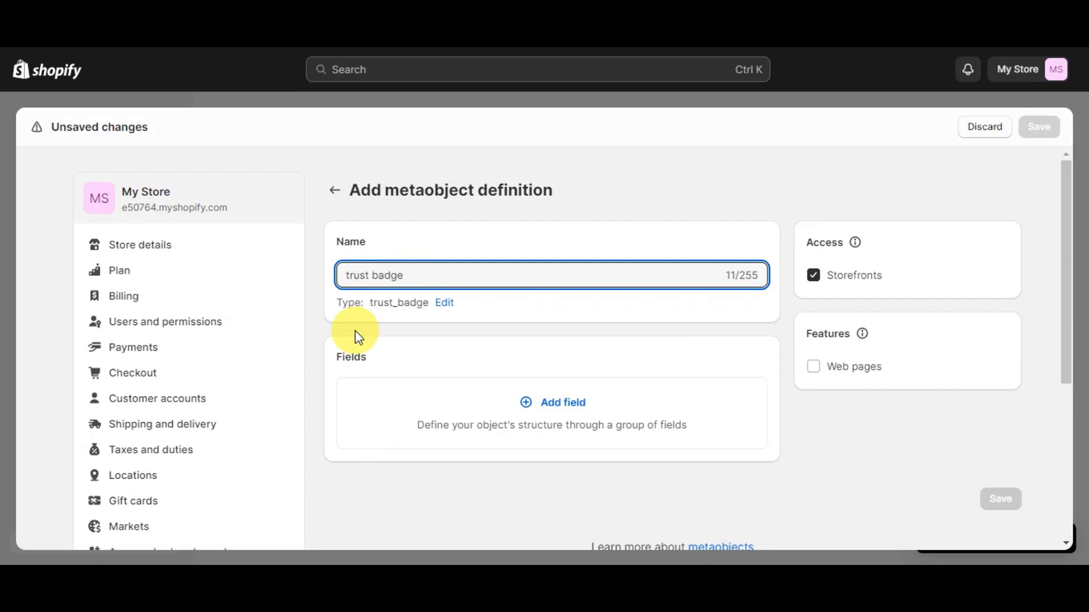
Step: Add a File field to the metaobject definition and name it "trust badge", leaving the description empty
click(531, 408)
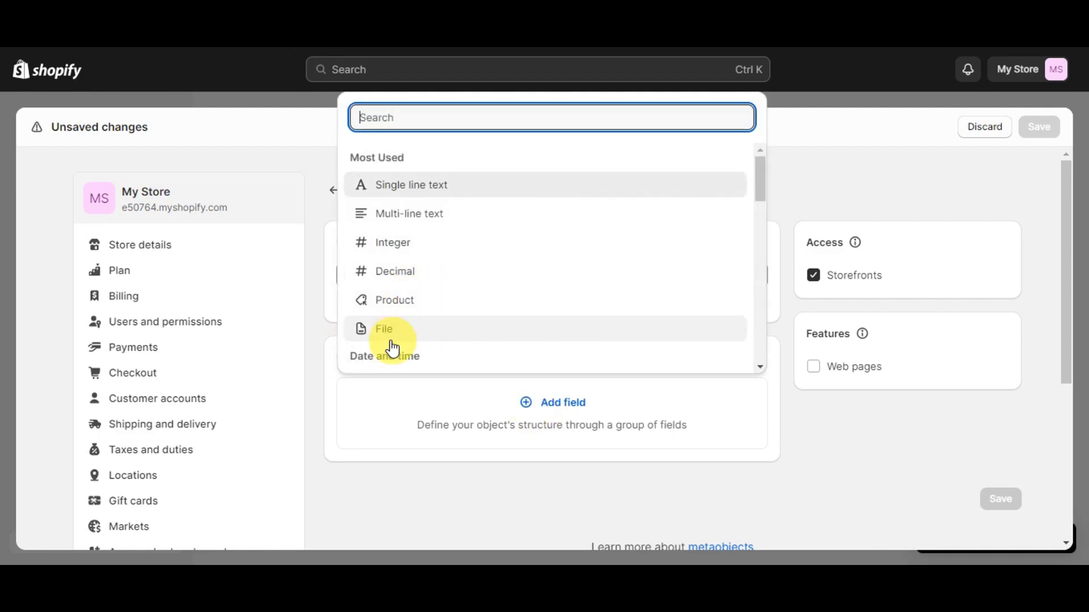
click(387, 339)
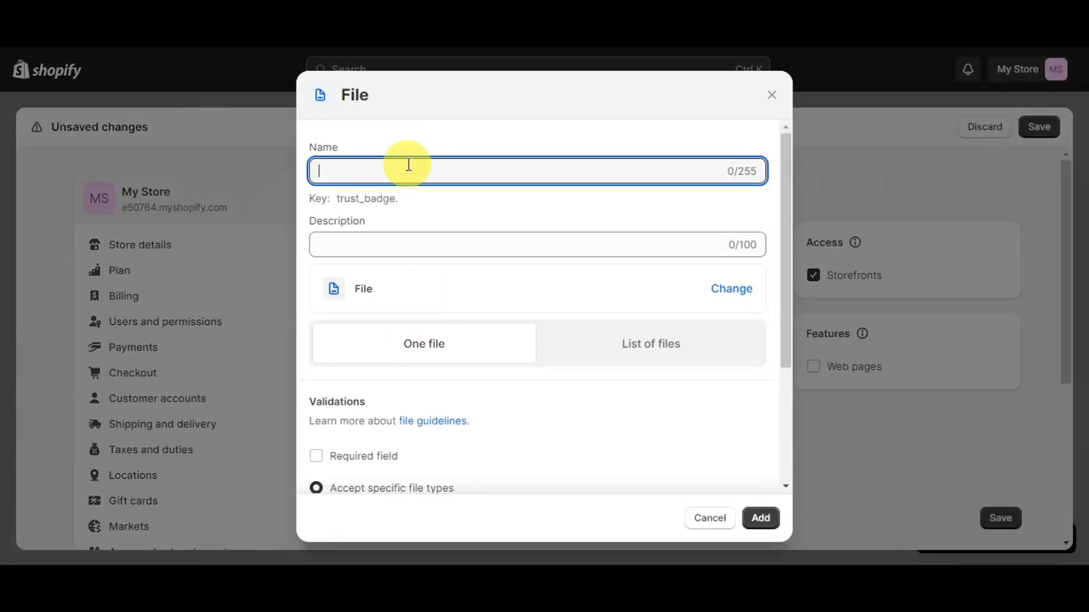
double_click(403, 196)
click(347, 172)
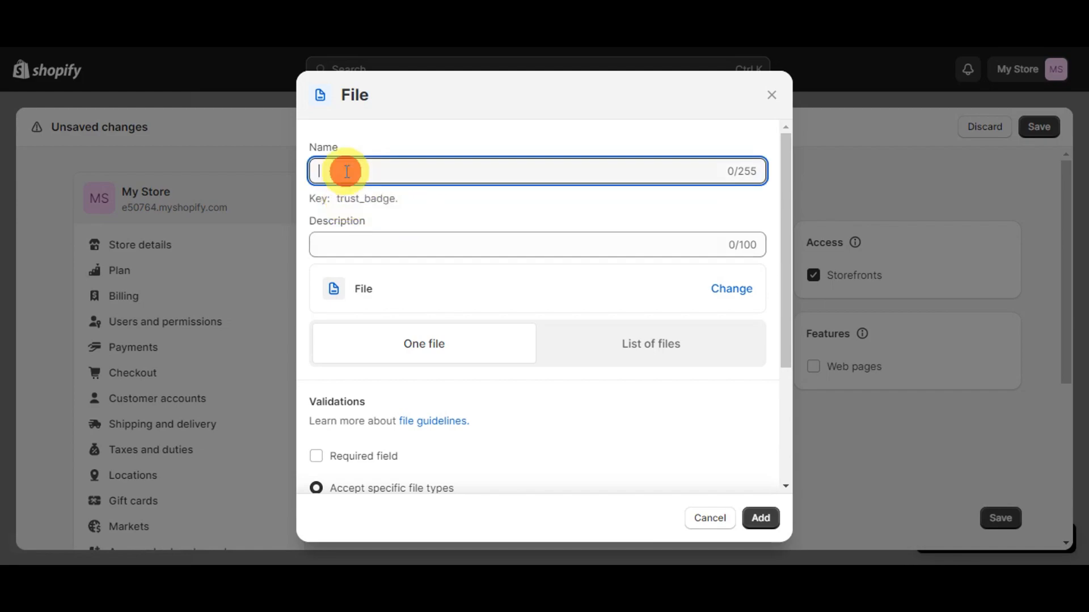
text(trust badge)
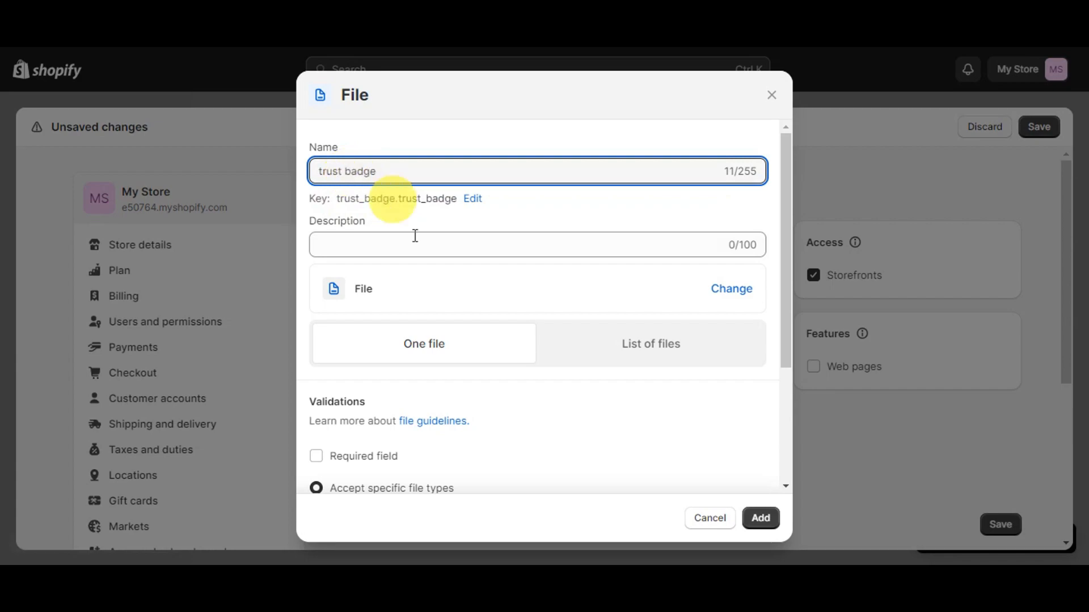
click(364, 242)
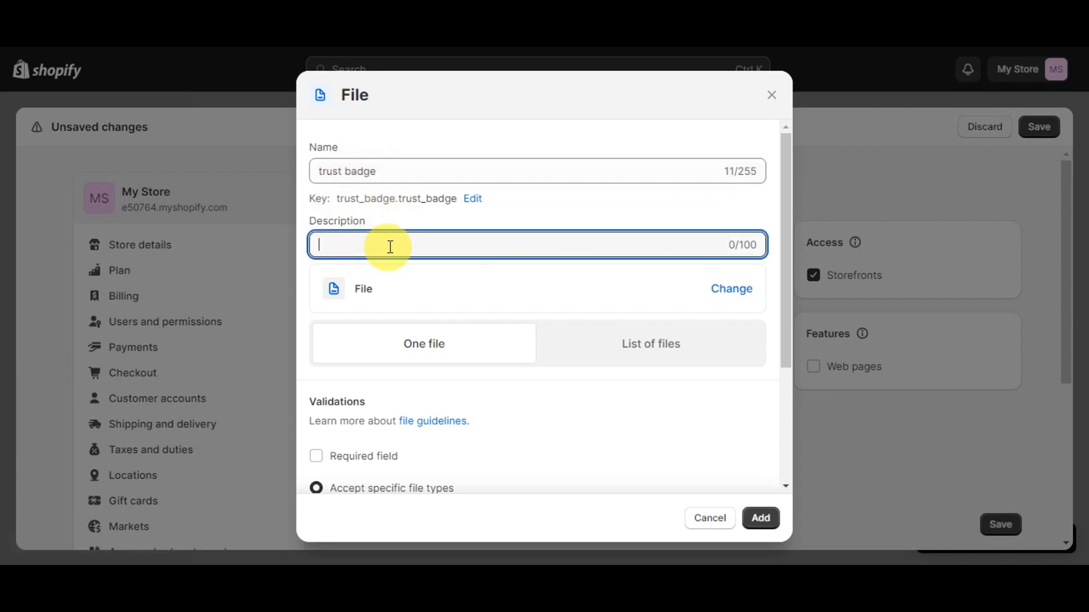
Step: Keep the field's validation on specific file types, Images and Videos, and add the one-file field to the definition
scroll(363, 289, down, 3)
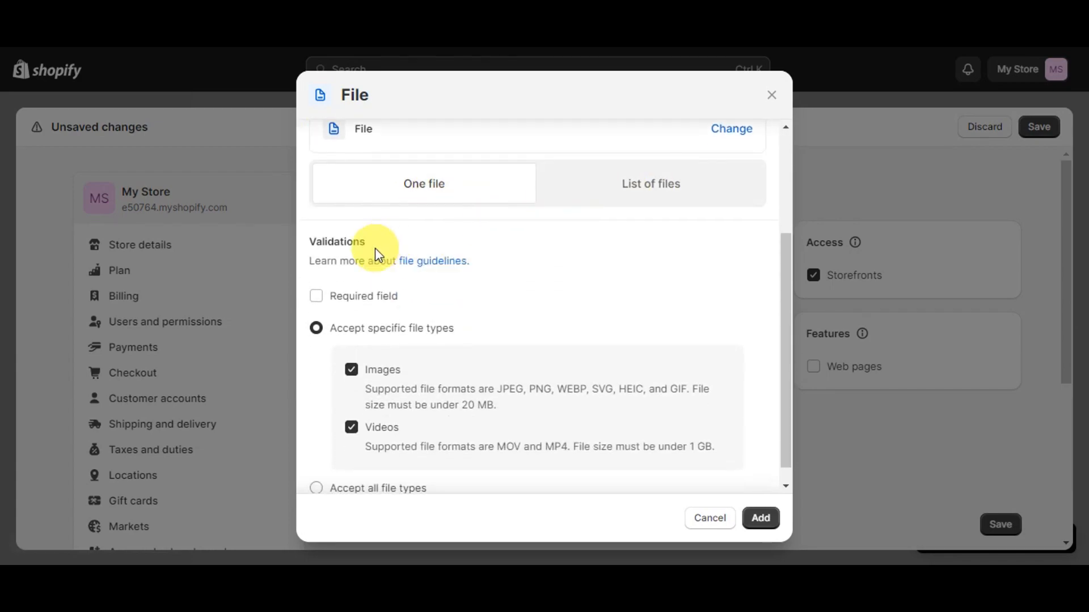
scroll(375, 247, down, 1)
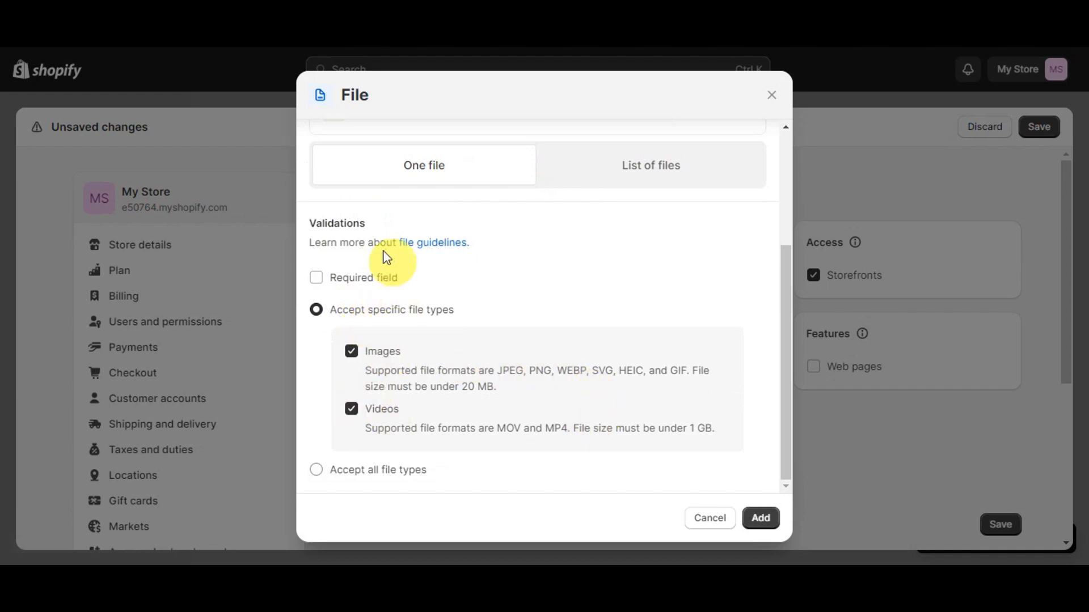
click(350, 352)
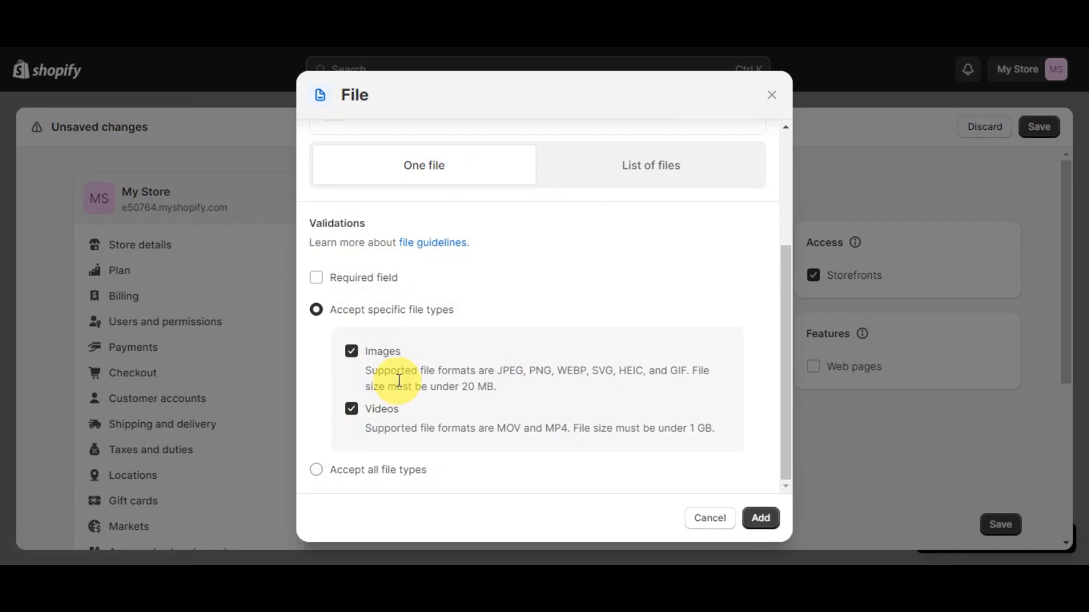
click(377, 468)
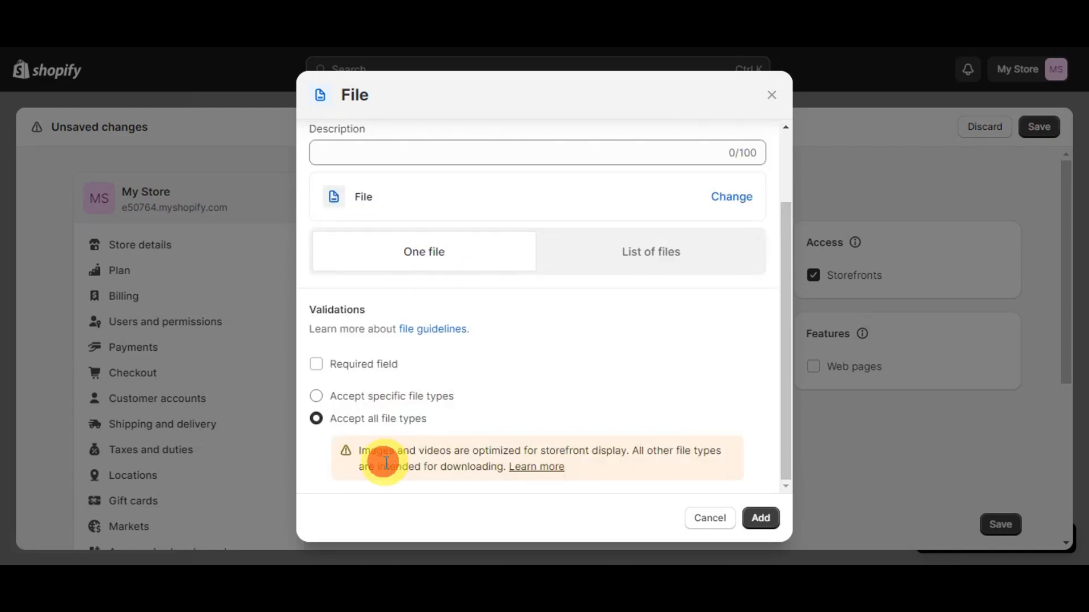
scroll(404, 448, up, 2)
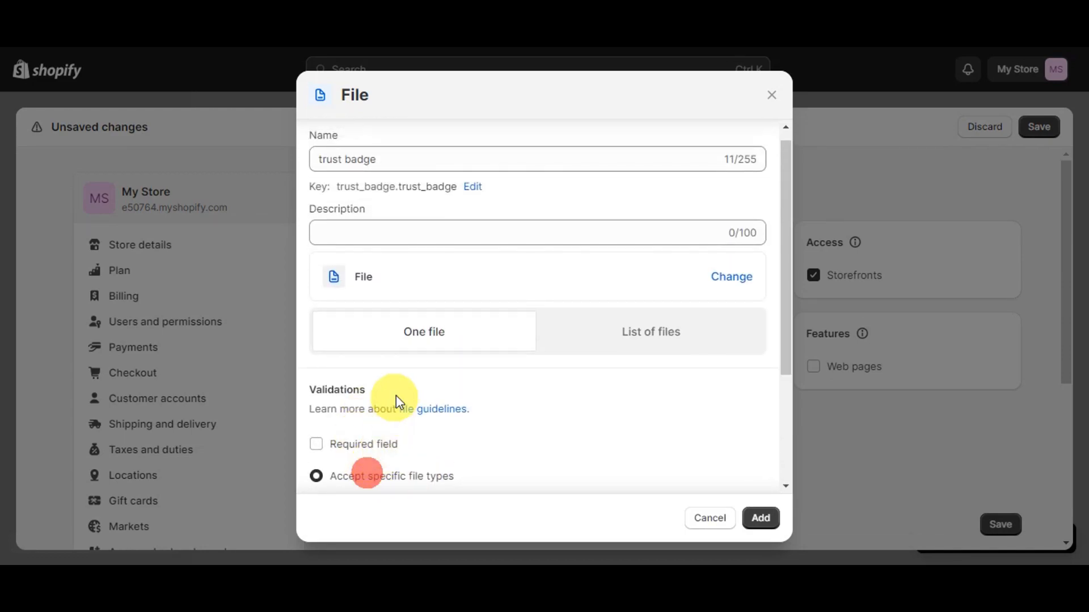
scroll(422, 357, up, 1)
scroll(412, 365, down, 1)
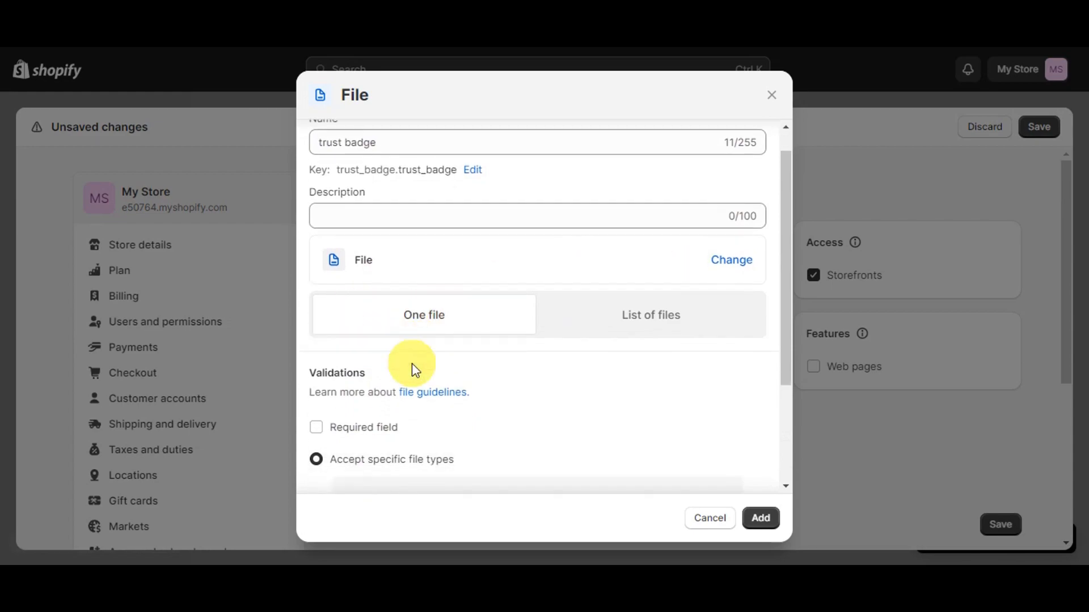
scroll(413, 369, down, 3)
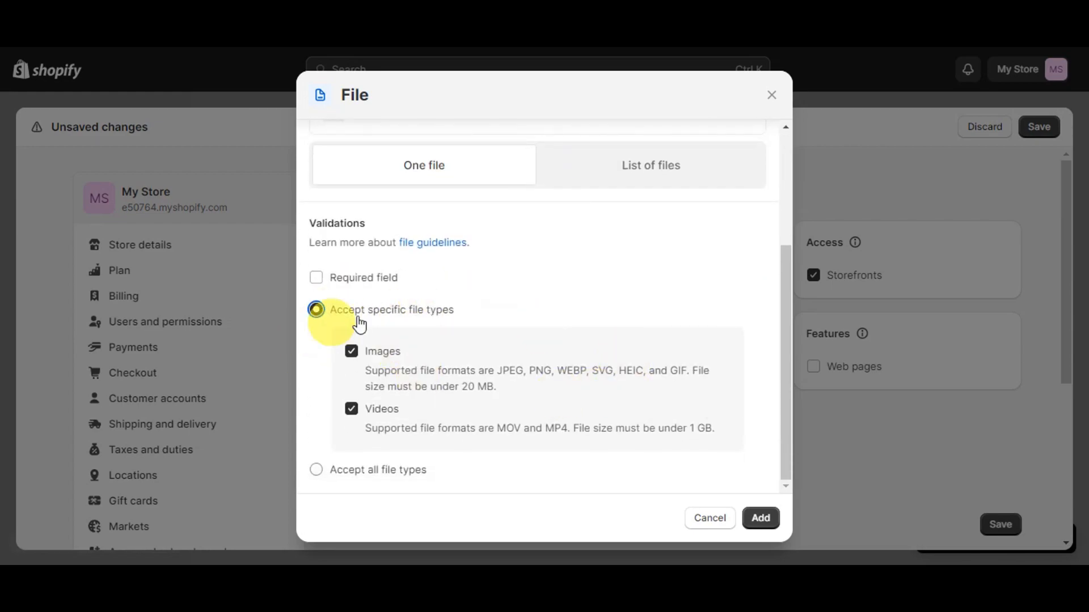
click(758, 524)
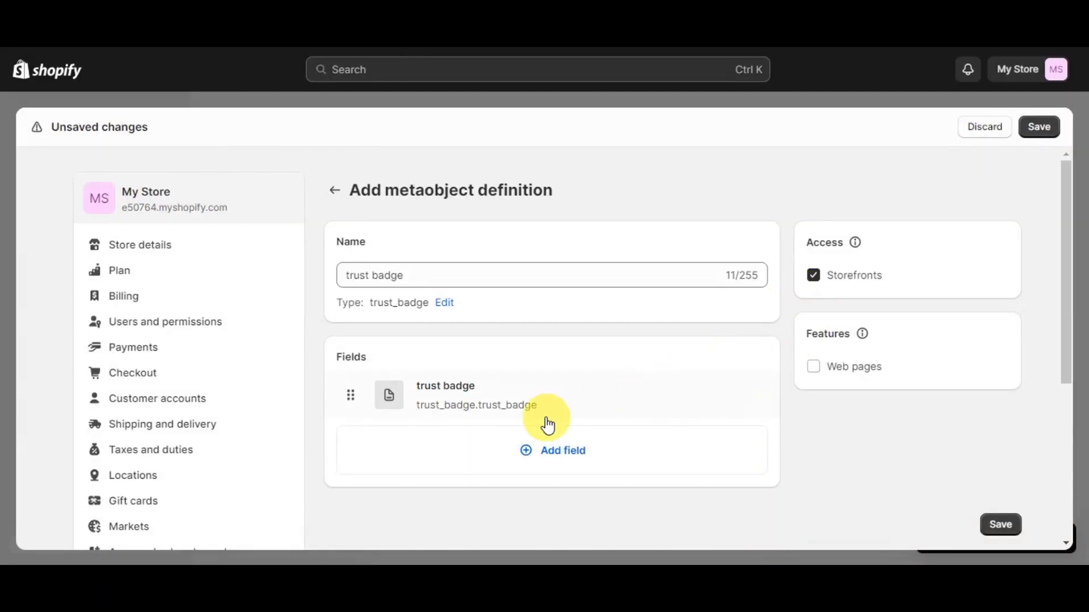
click(546, 418)
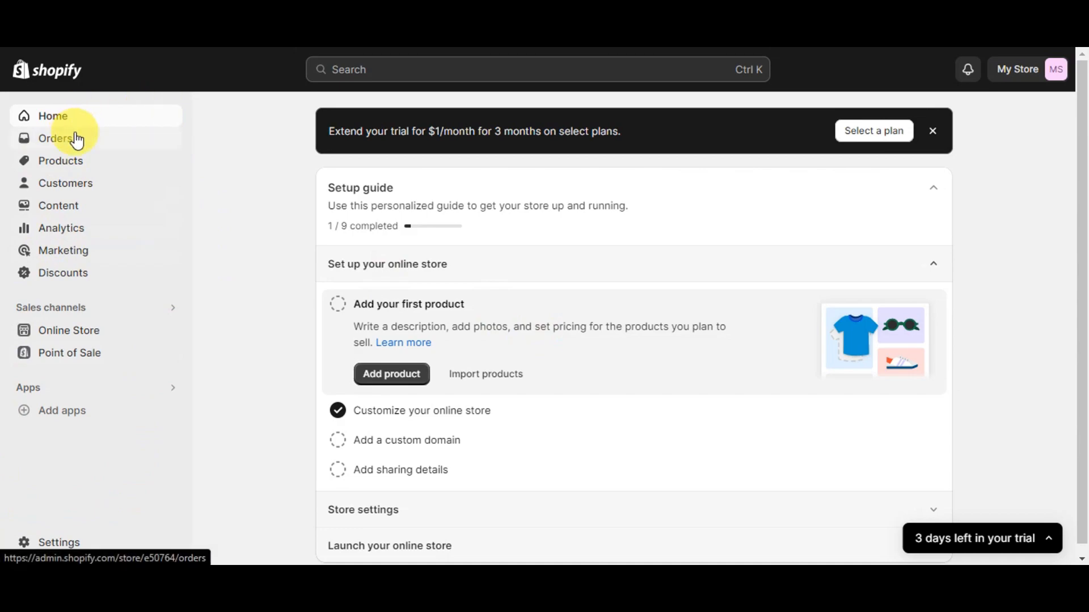
Step: Upload the "trust badge" image to the store's content files and copy the uploaded file's link
click(59, 213)
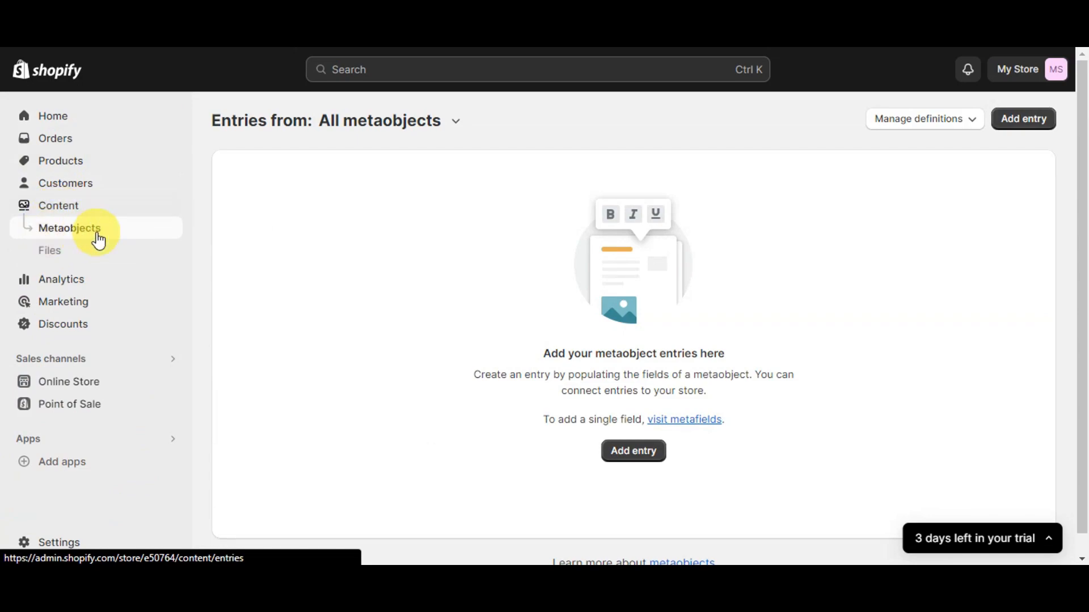
click(76, 259)
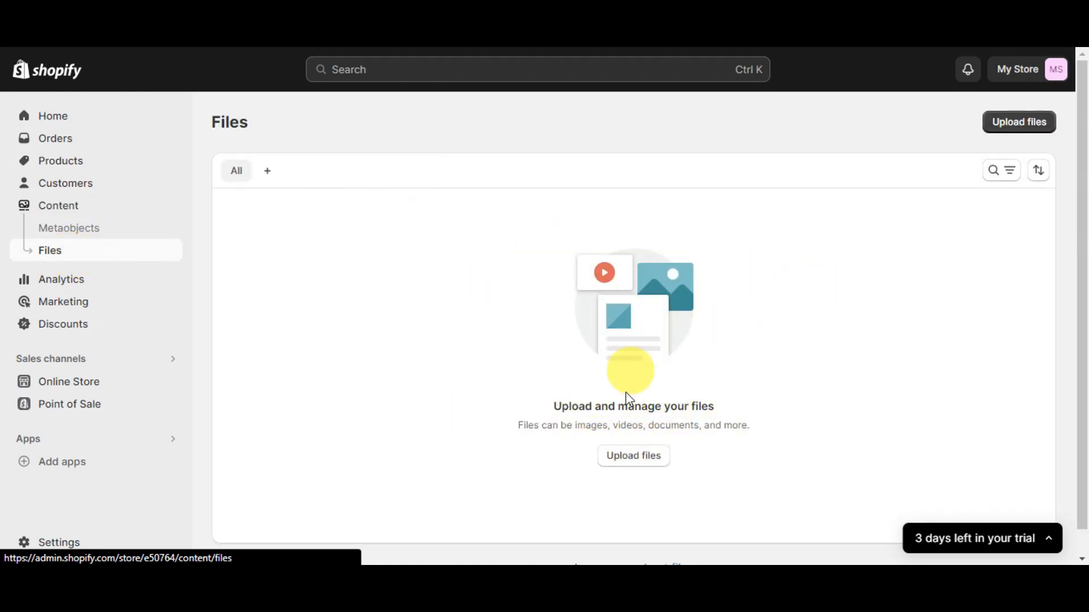
click(651, 459)
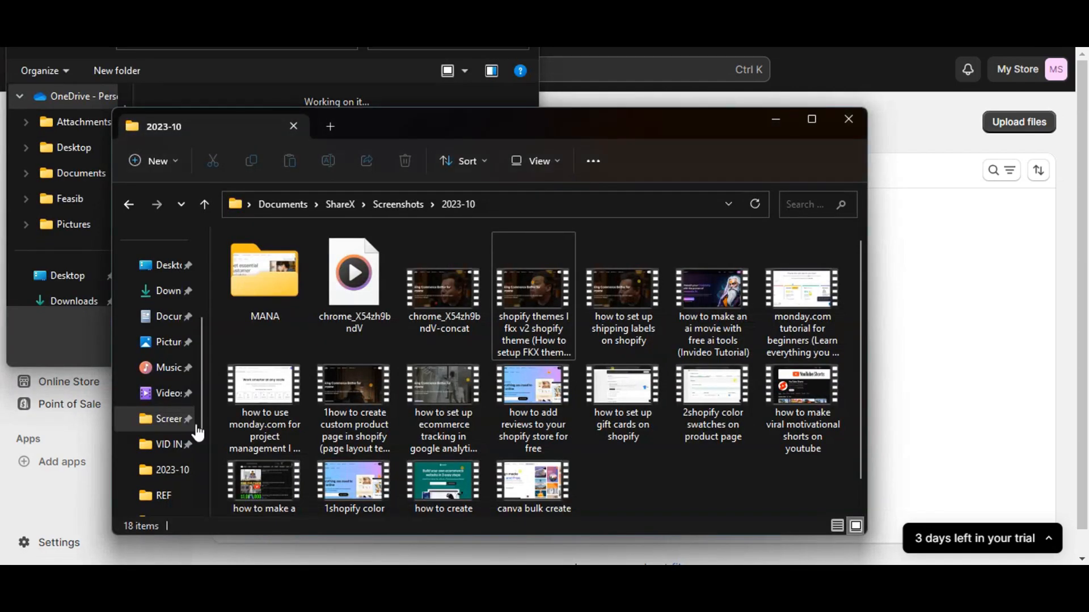
click(776, 121)
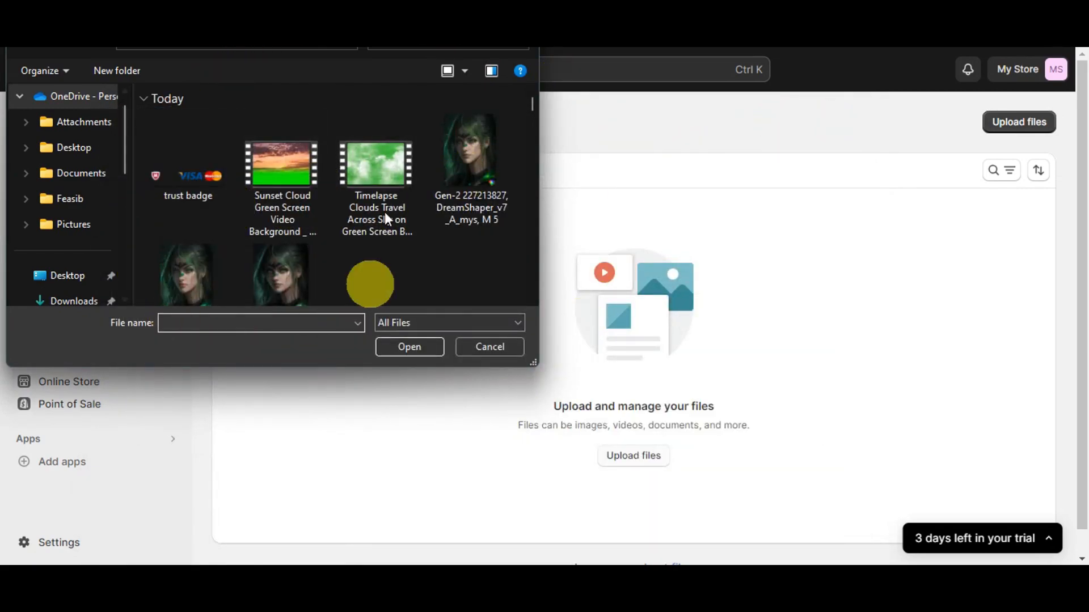
click(178, 178)
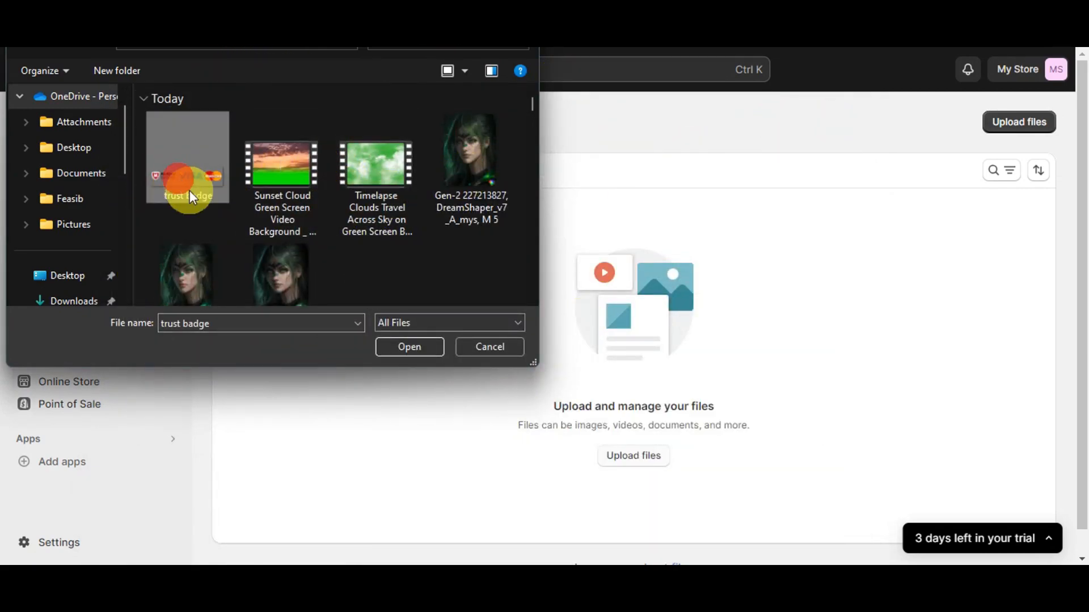
click(422, 344)
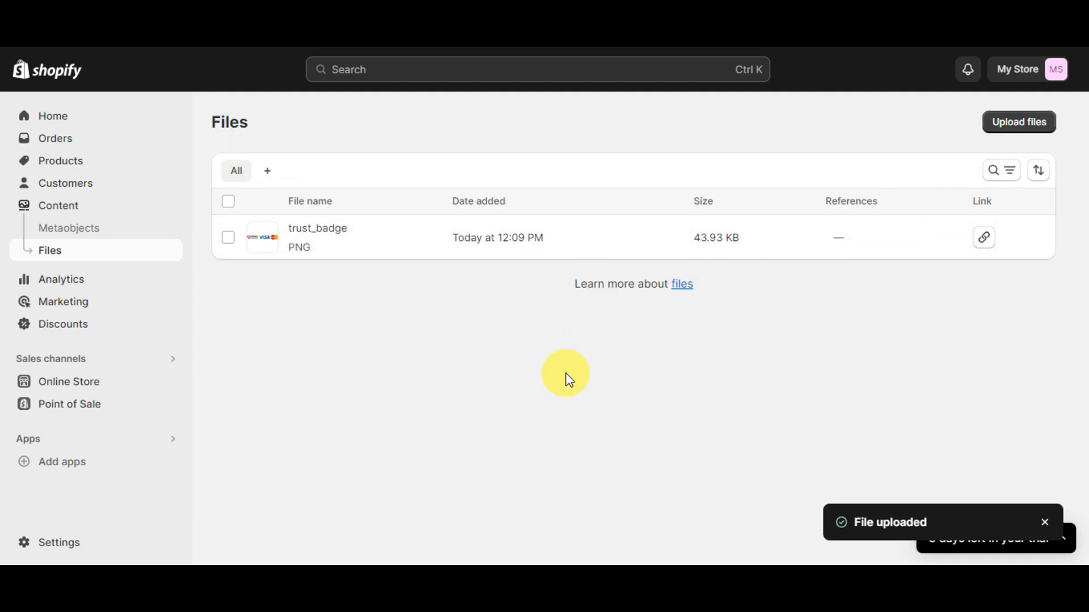
click(989, 244)
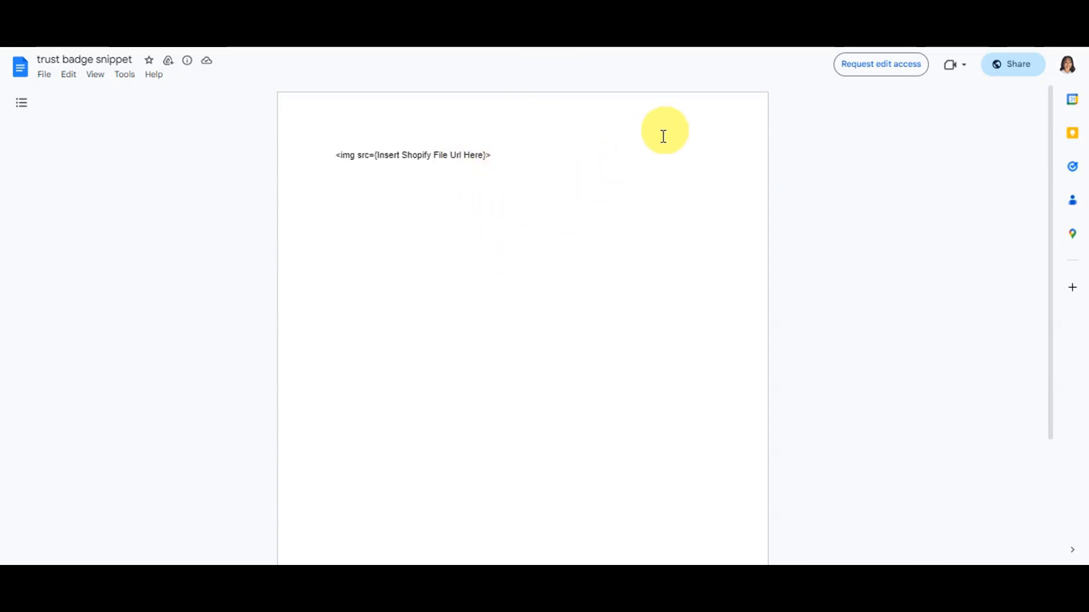
Step: Switch to the "trust badge snippet" document and copy its img src line into an untitled Google Docs document
key(ctrl+plus)
key(ctrl+plus)
key(ctrl+plus)
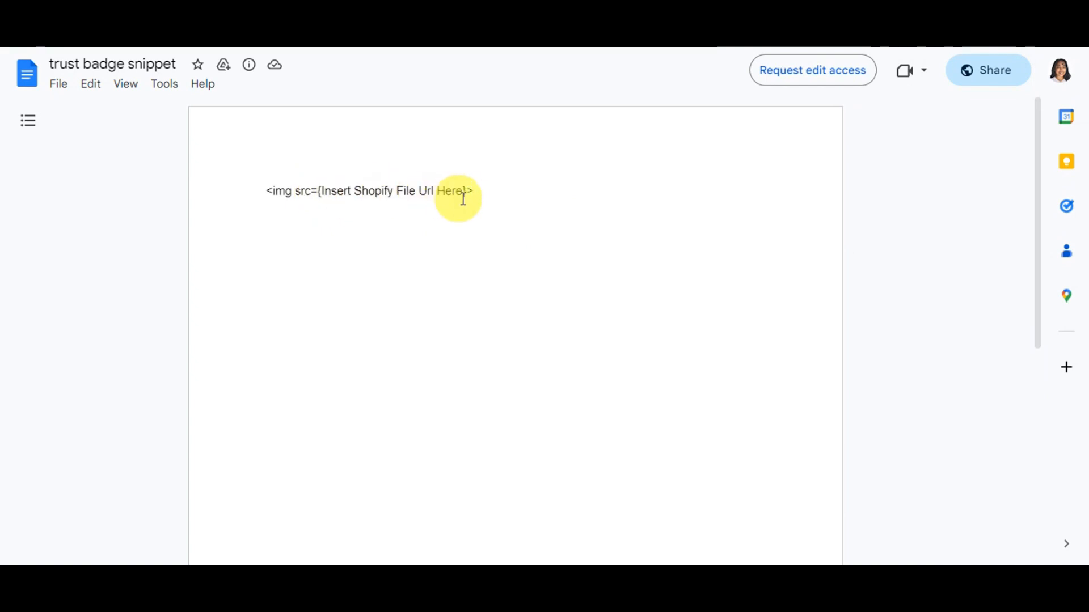
drag(478, 195, 269, 183)
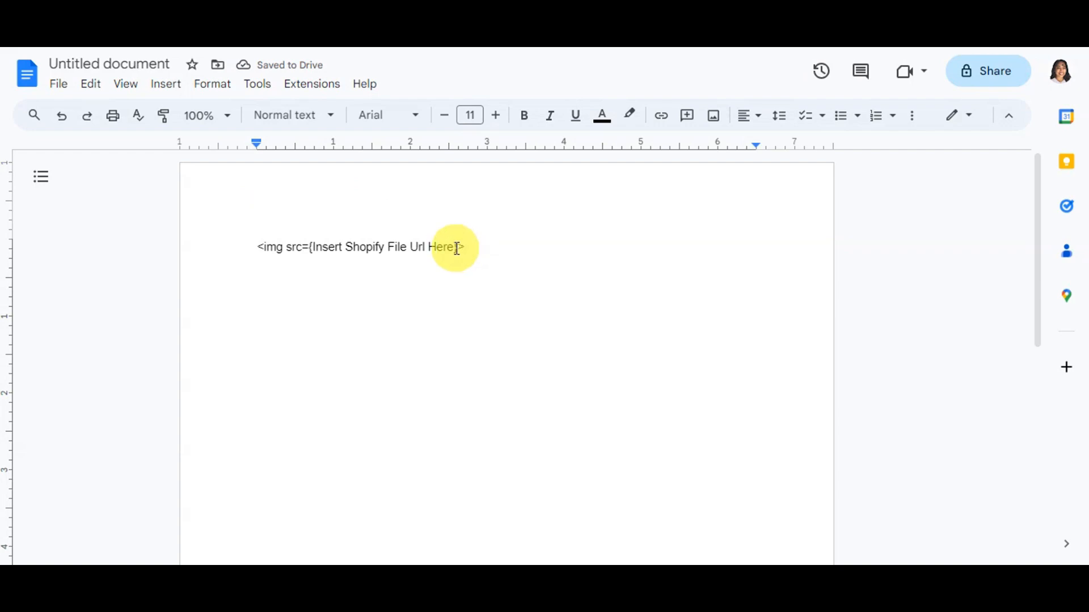
Step: Replace the {Insert Shopify File Url Here} placeholder in the untitled document's img tag with the copied Shopify file URL
drag(457, 248, 311, 251)
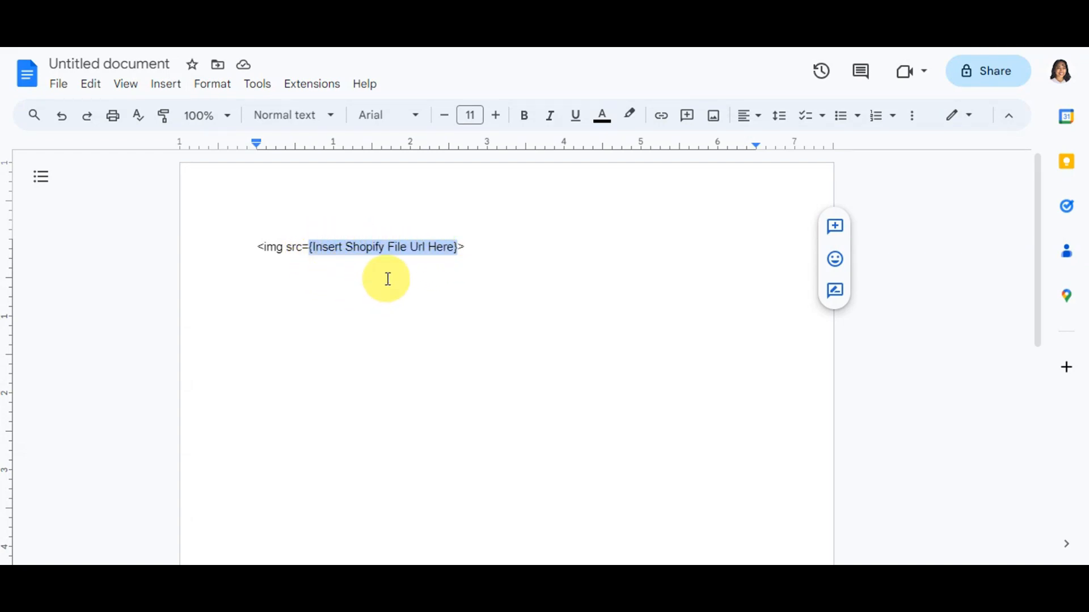
key(ctrl+v)
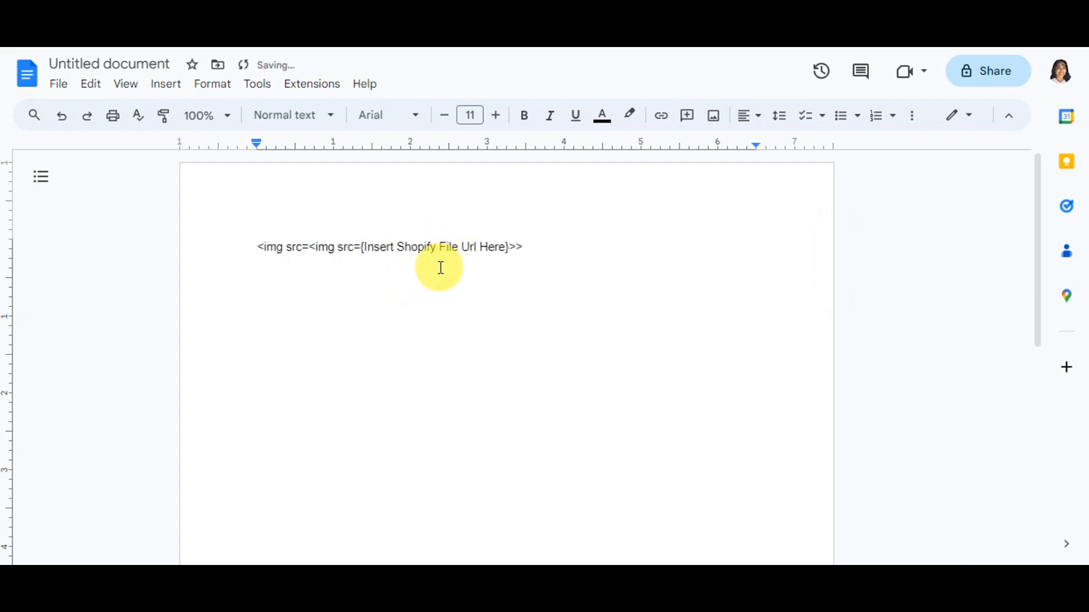
key(ctrl+z)
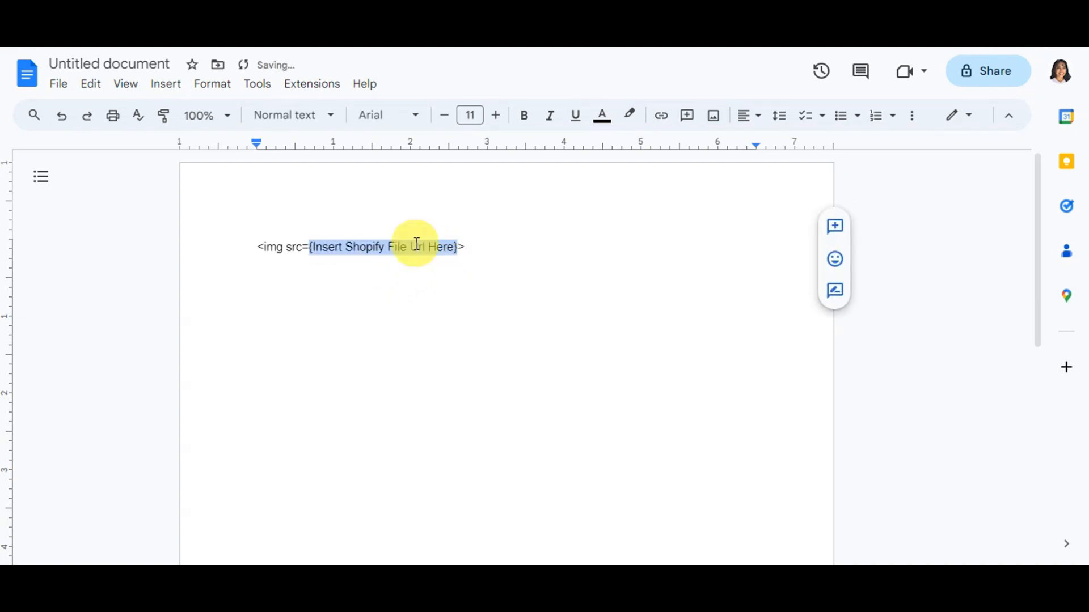
key(ctrl+v)
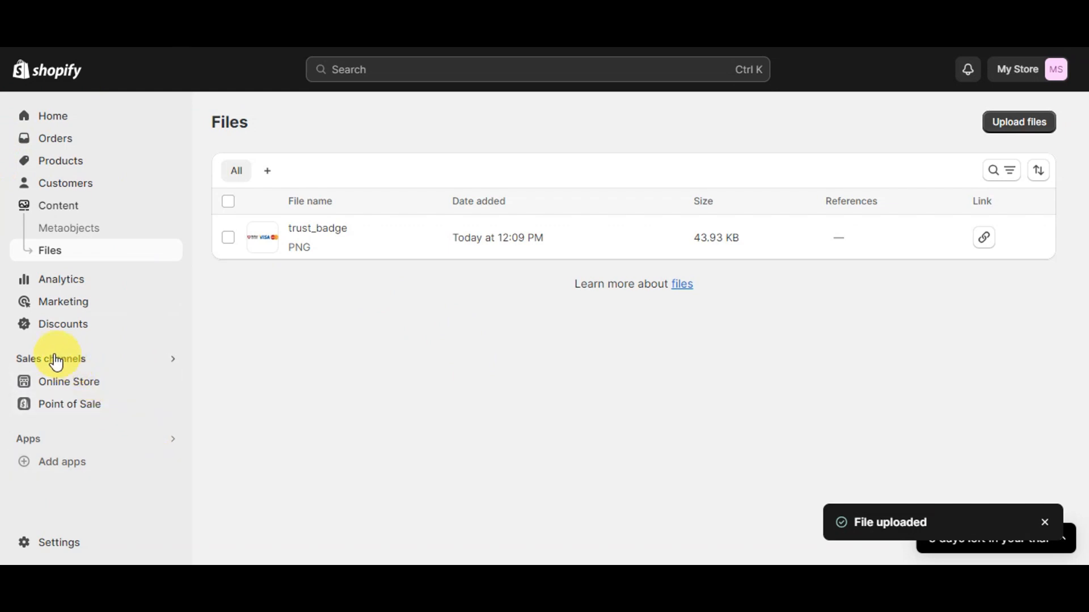
Step: Switch back to the Shopify admin and open the current Dawn theme's code editor from the online store's themes
click(88, 384)
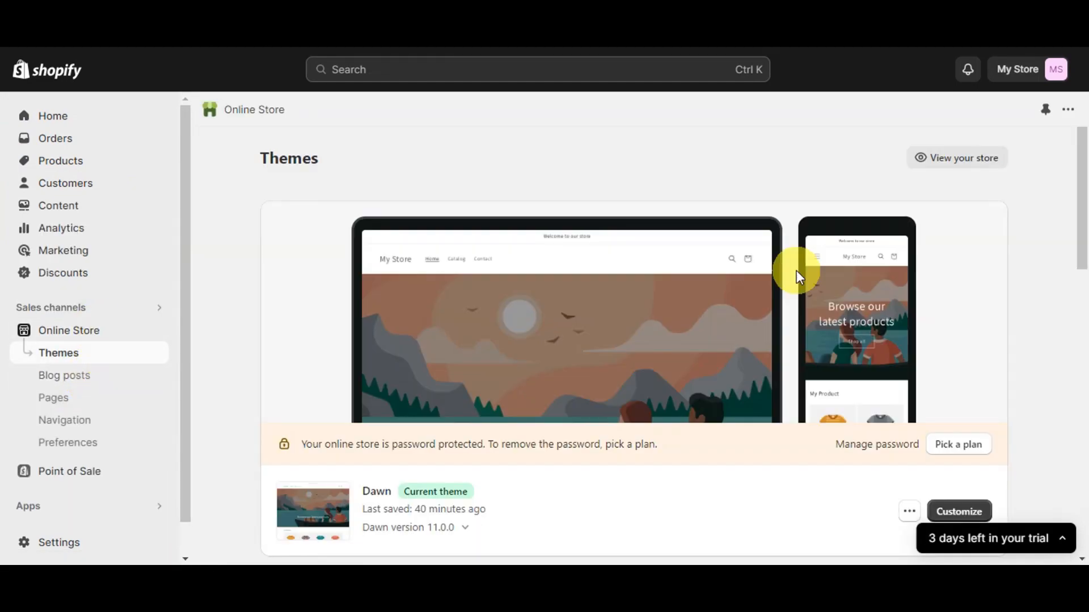
scroll(868, 296, down, 3)
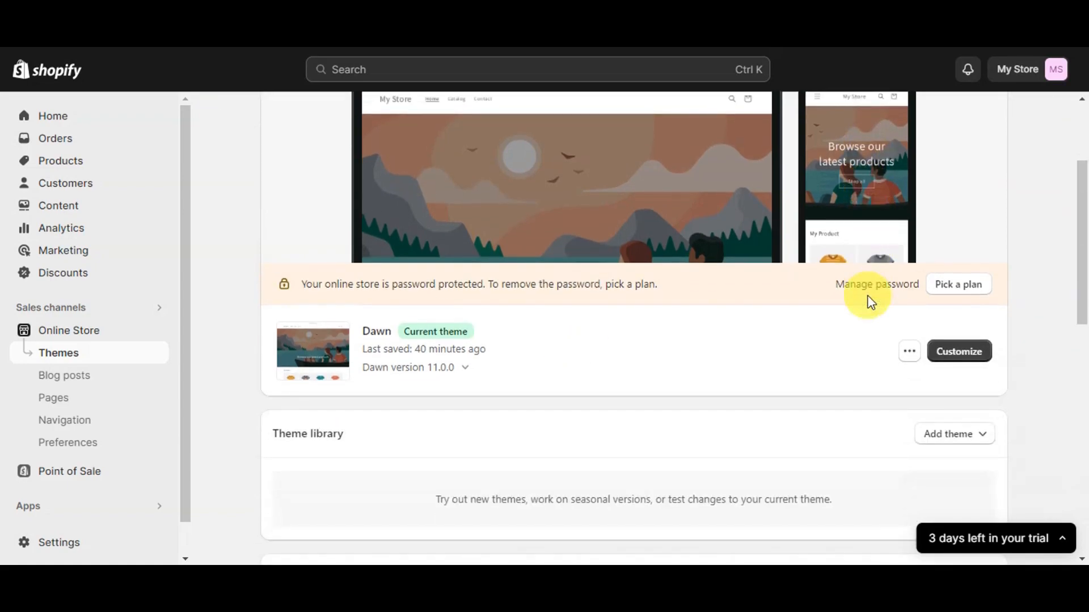
scroll(704, 384, down, 3)
scroll(461, 250, up, 2)
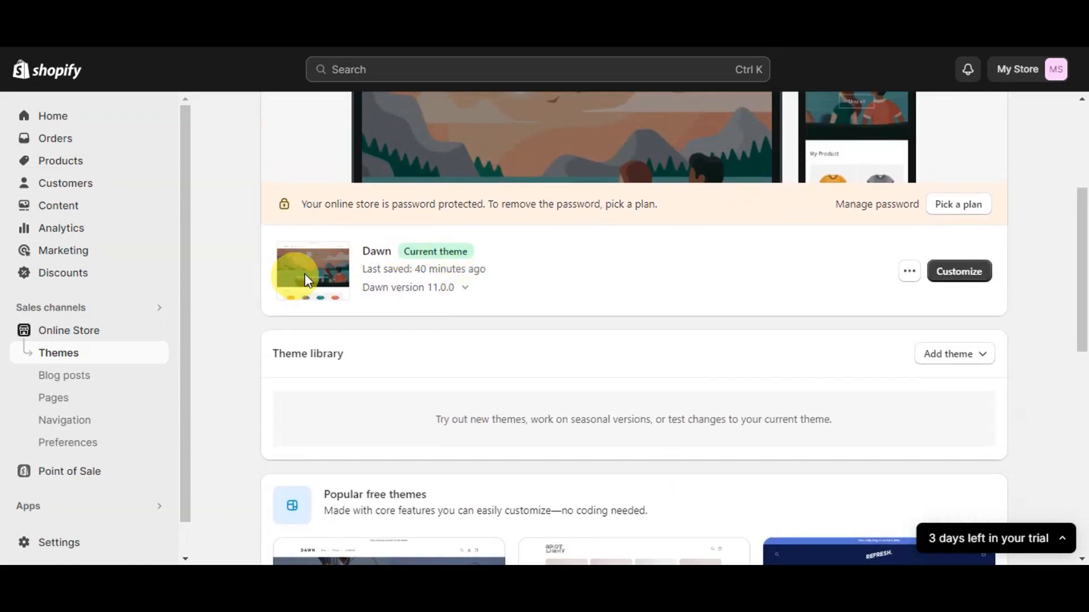
click(902, 278)
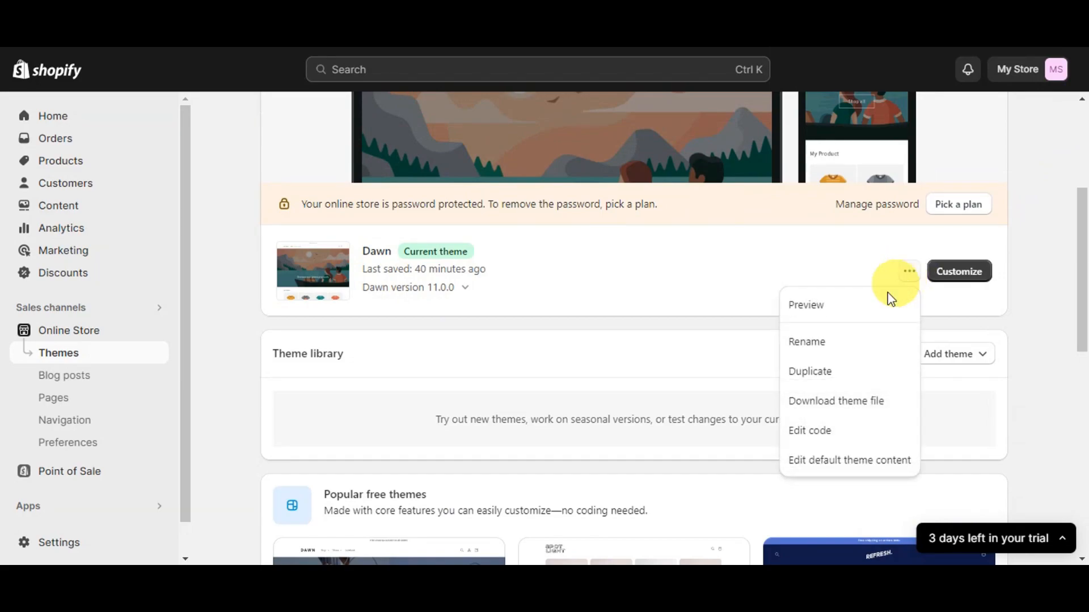
click(827, 429)
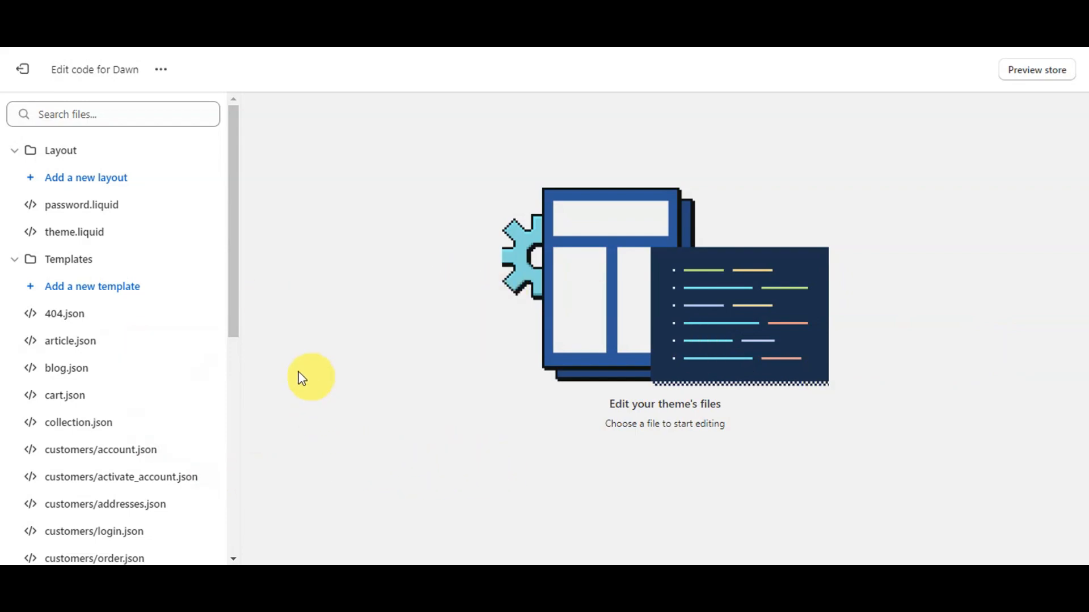
scroll(190, 245, down, 8)
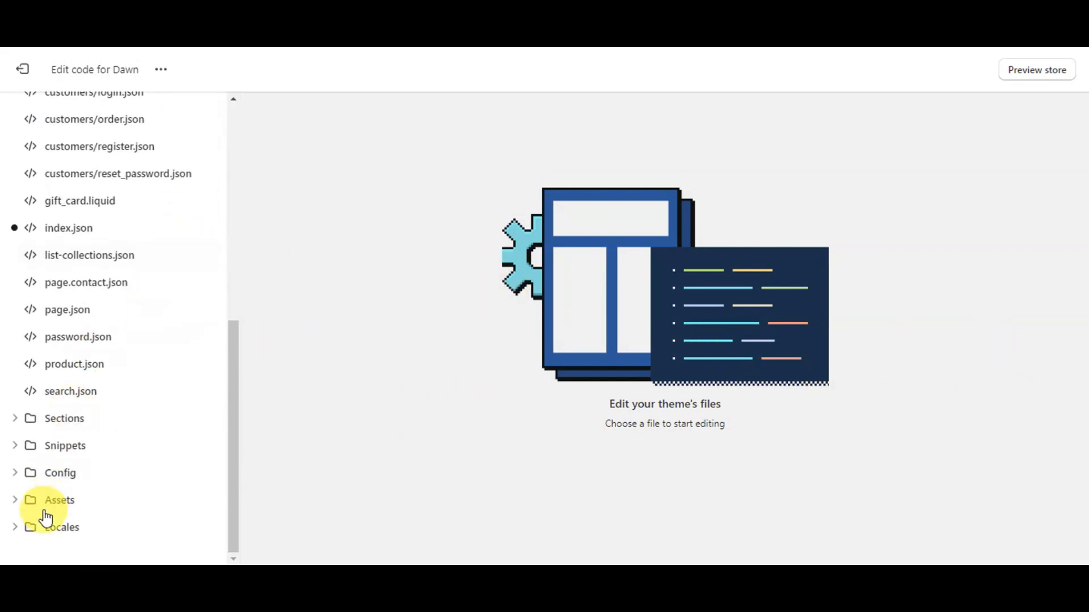
Step: Open the main-product.liquid file from the Dawn theme's Sections folder
click(13, 424)
scroll(94, 400, down, 4)
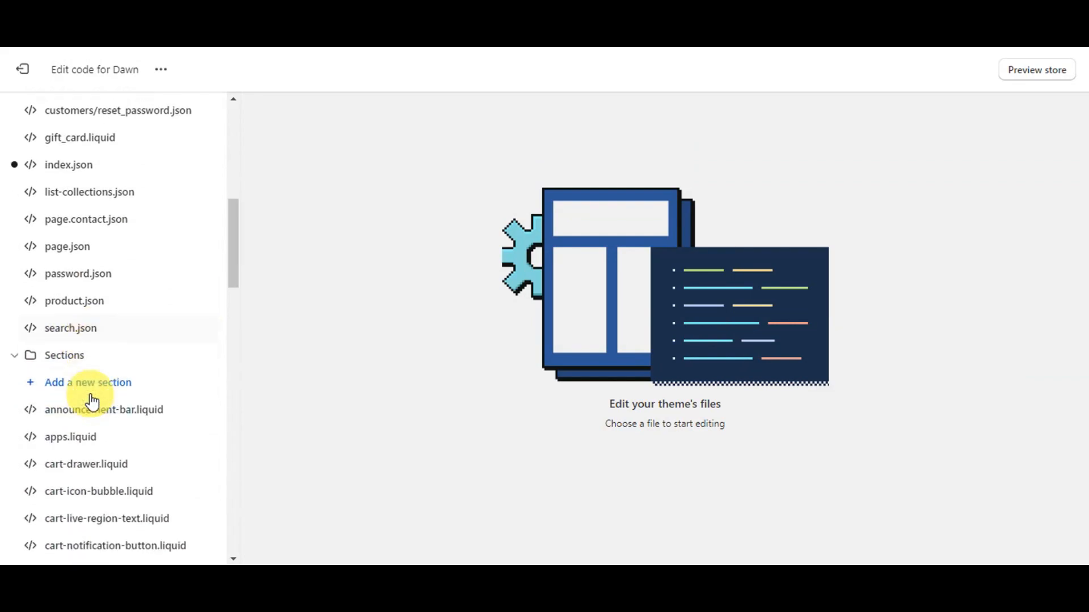
scroll(90, 401, down, 2)
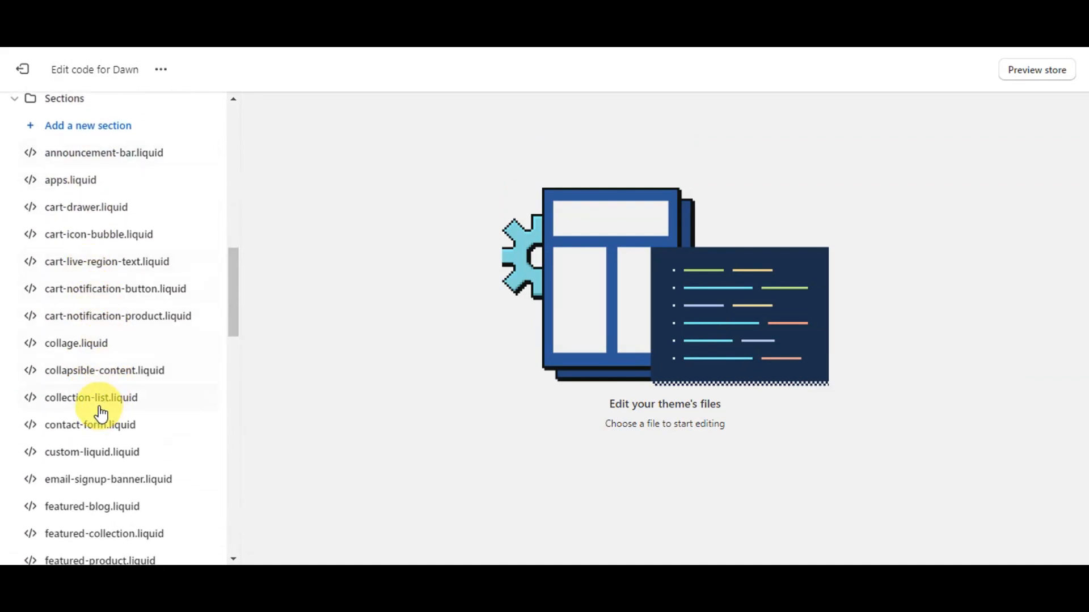
scroll(108, 352, down, 12)
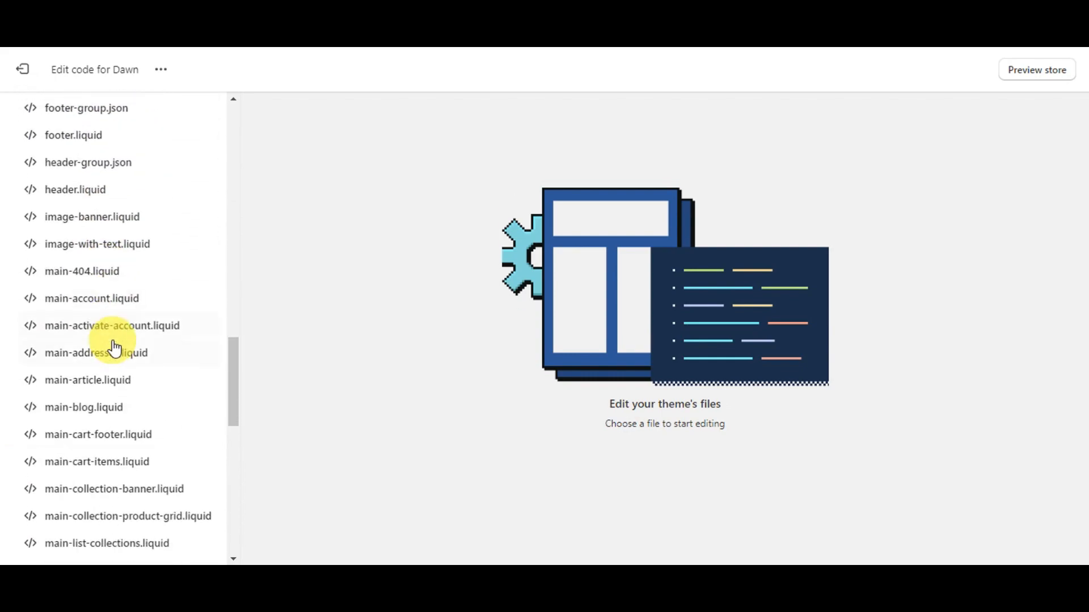
scroll(120, 341, up, 20)
scroll(147, 321, down, 4)
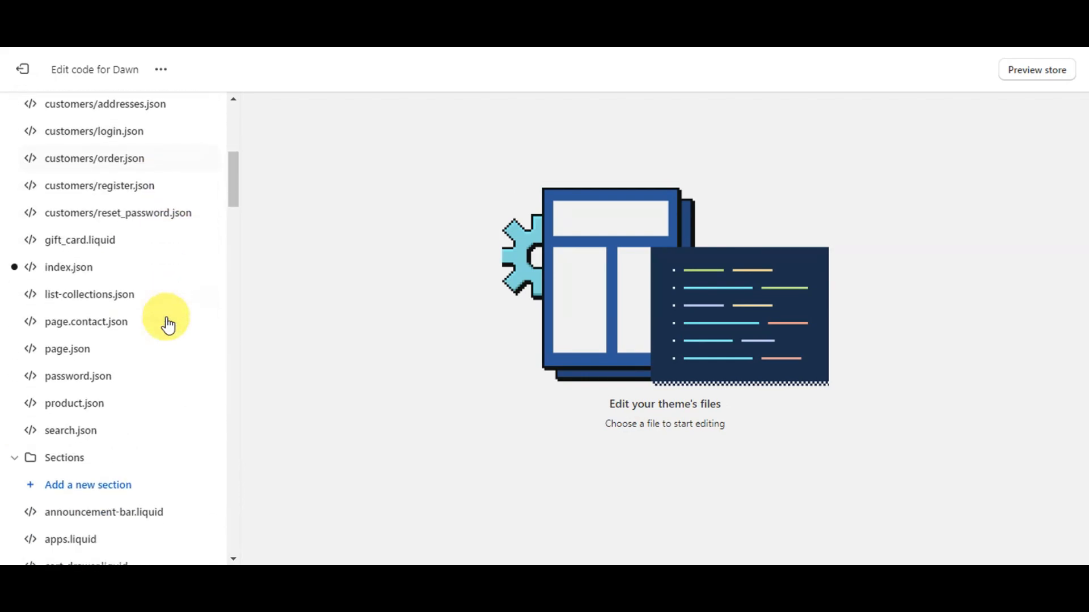
scroll(169, 324, down, 2)
scroll(187, 306, up, 3)
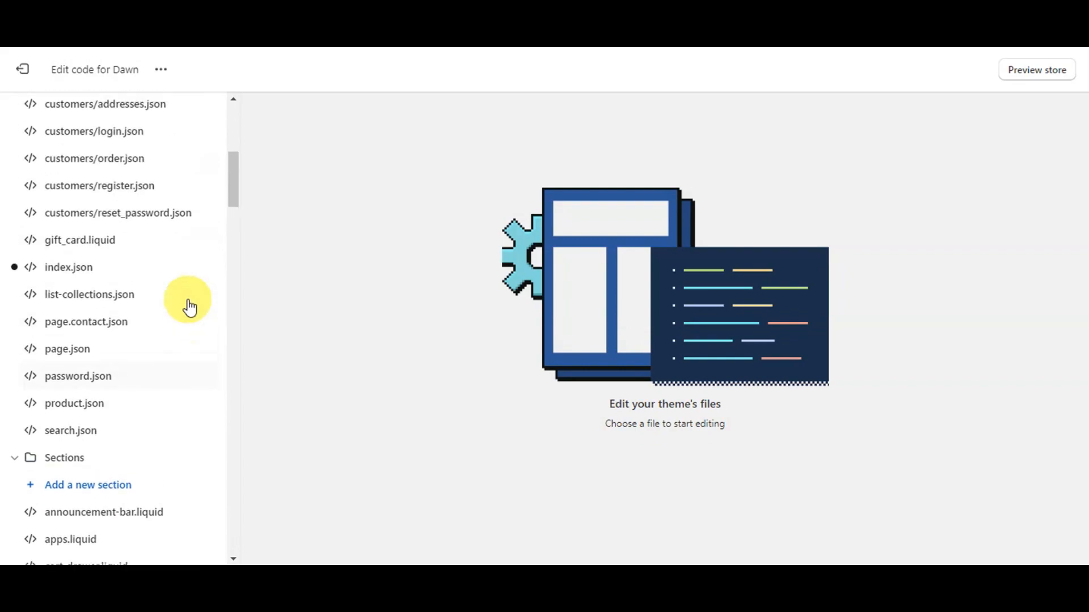
scroll(188, 307, up, 6)
scroll(188, 309, down, 4)
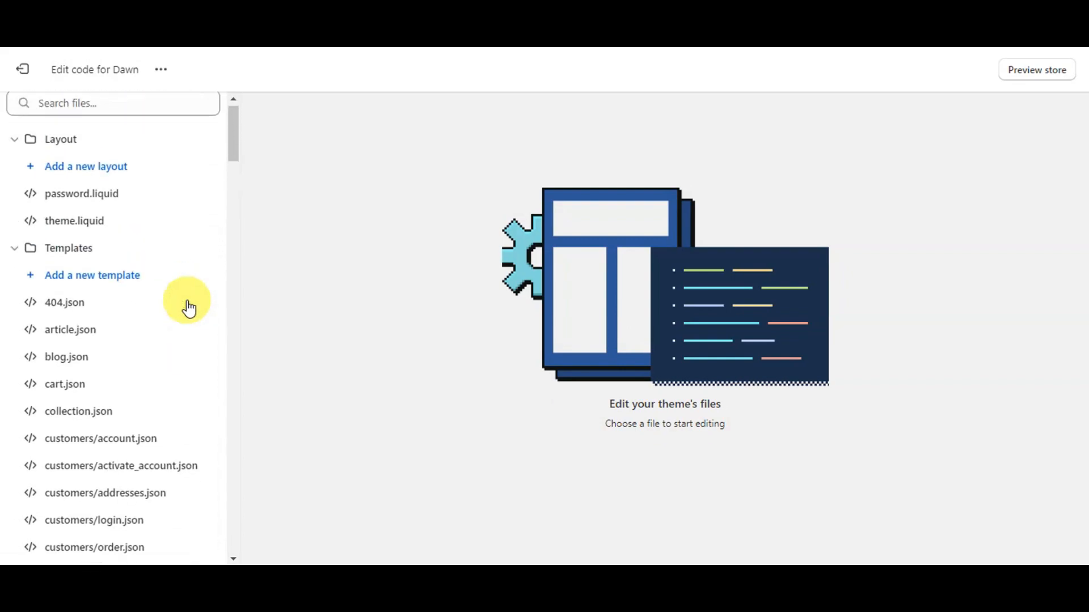
scroll(187, 319, up, 4)
scroll(186, 318, down, 8)
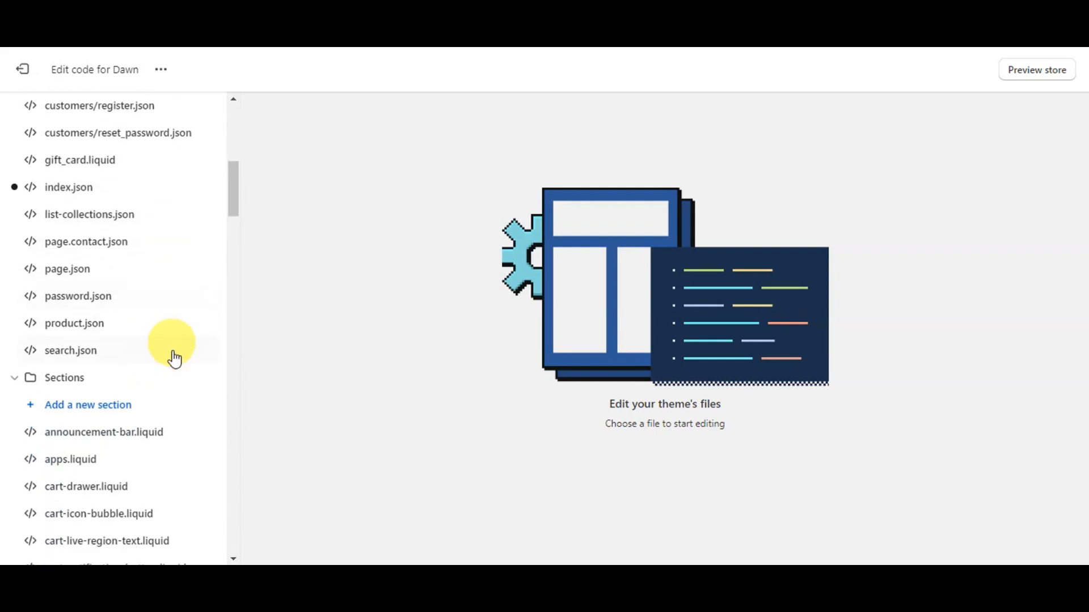
scroll(149, 363, down, 4)
scroll(159, 238, down, 4)
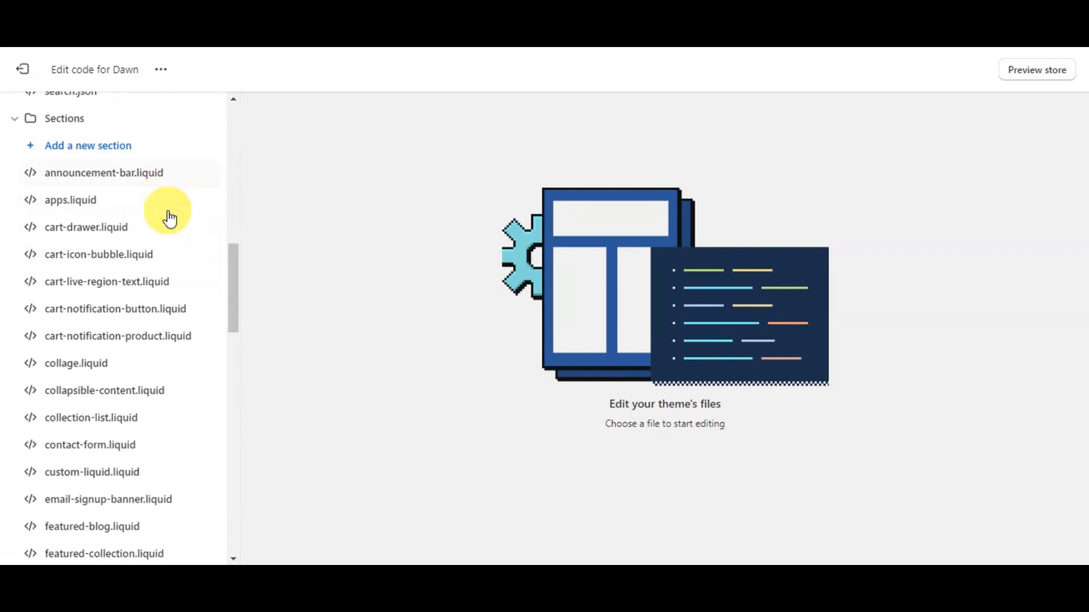
scroll(92, 343, down, 3)
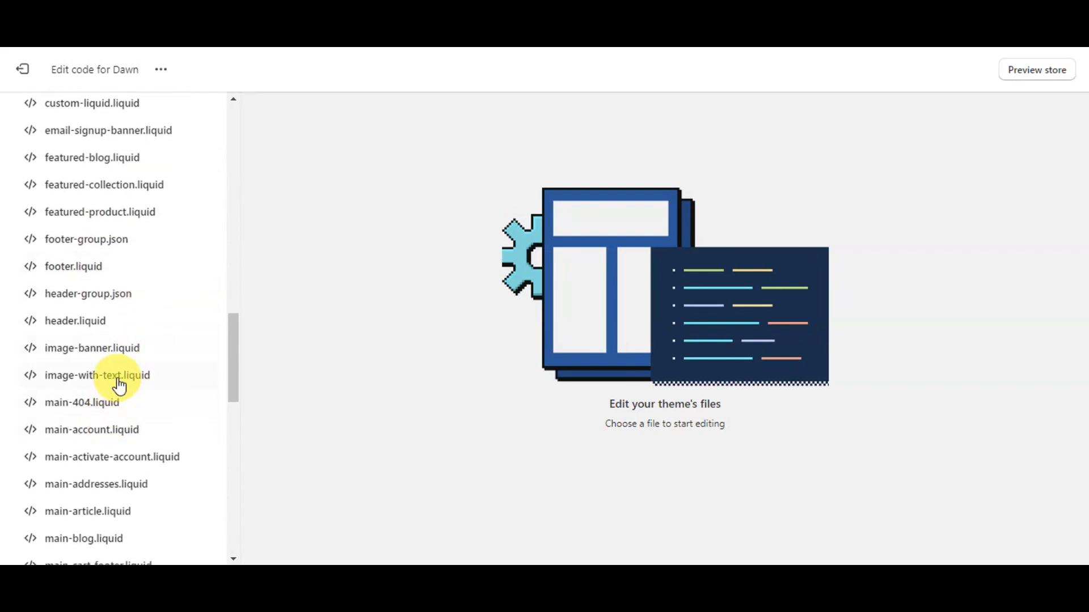
scroll(119, 379, down, 2)
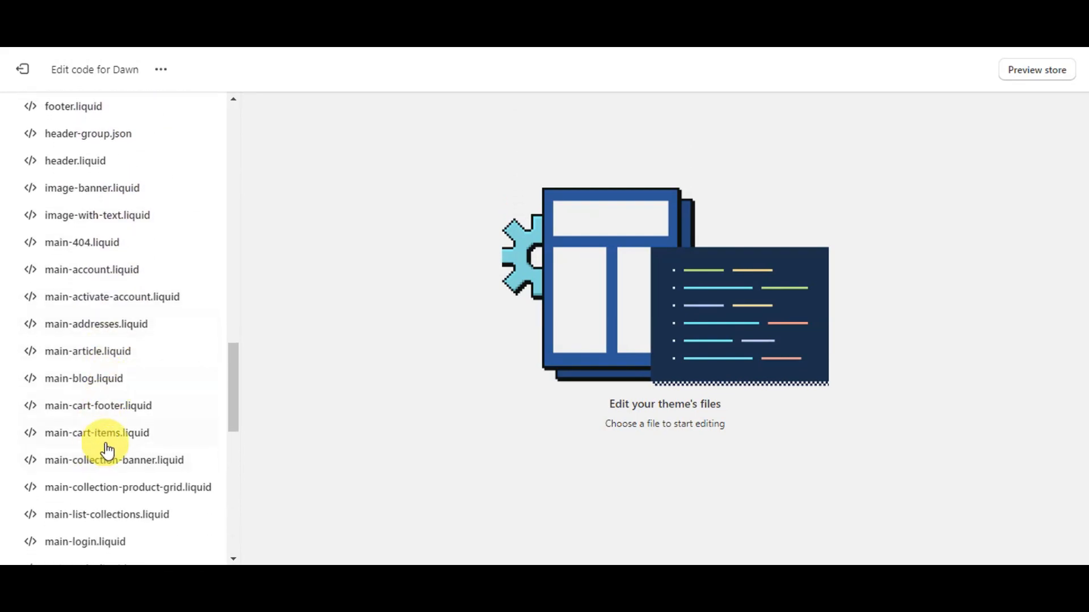
scroll(104, 445, down, 1)
scroll(114, 476, down, 3)
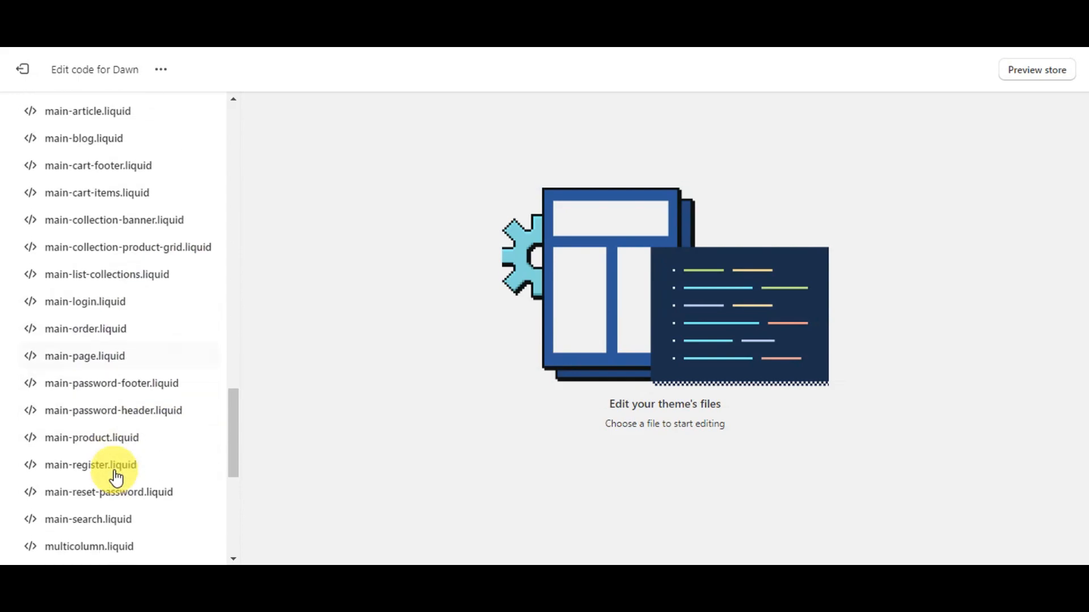
click(116, 441)
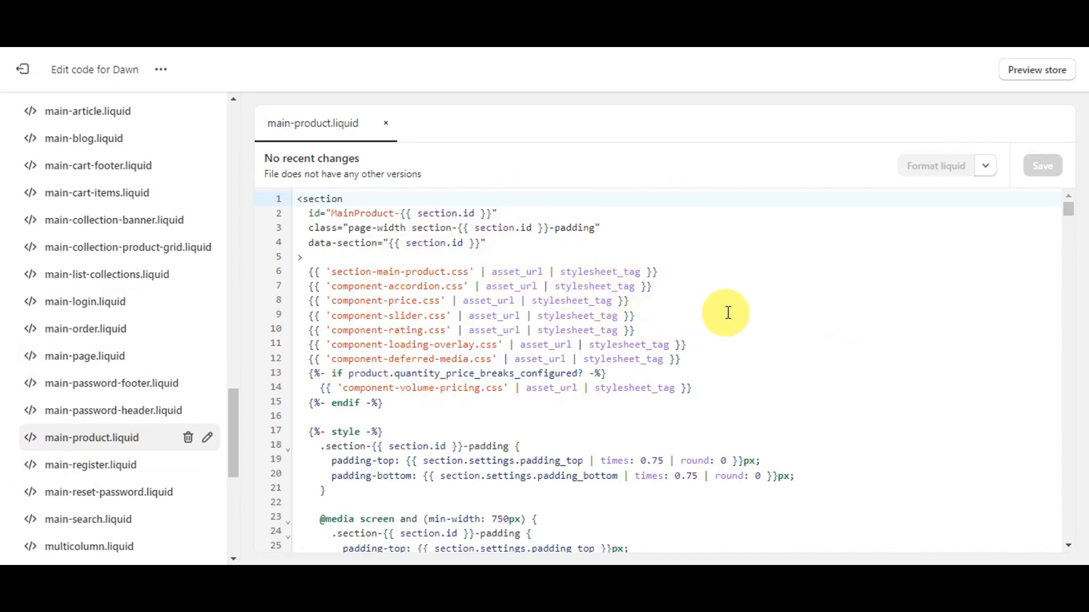
Step: Search the main-product.liquid code for "product.description"
click(767, 292)
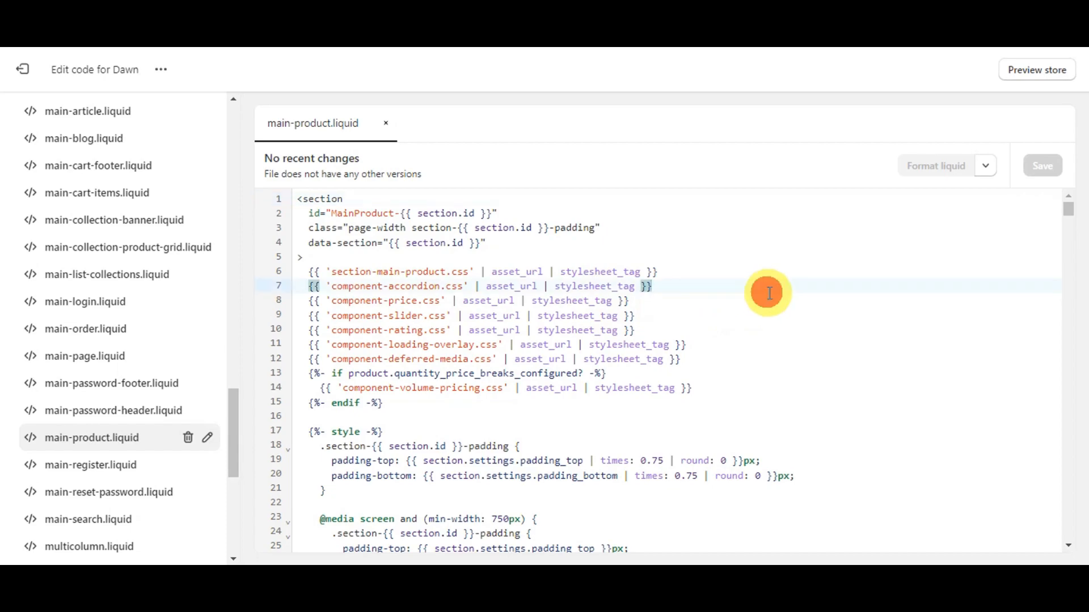
key(ctrl+f)
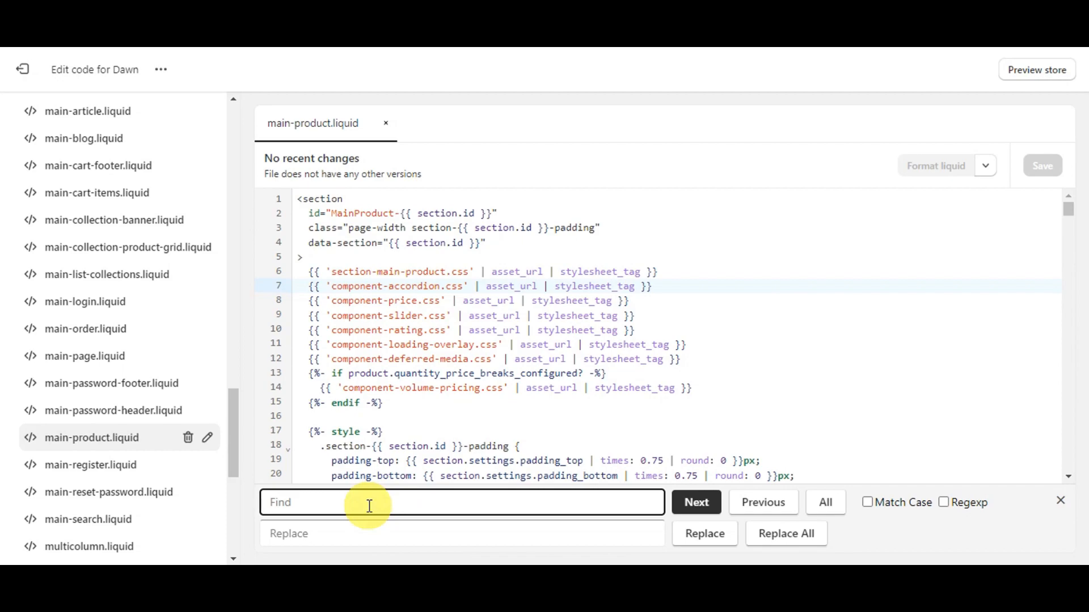
text(product.description)
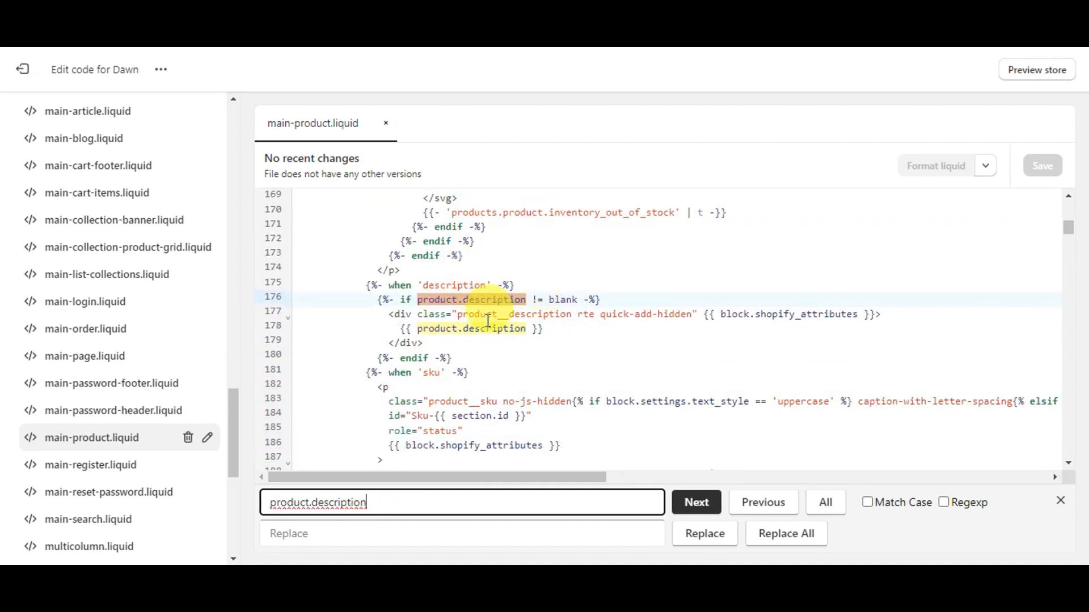
Step: Close the search and insert an empty line after the closing </div> of the product description block, before its endif
click(524, 295)
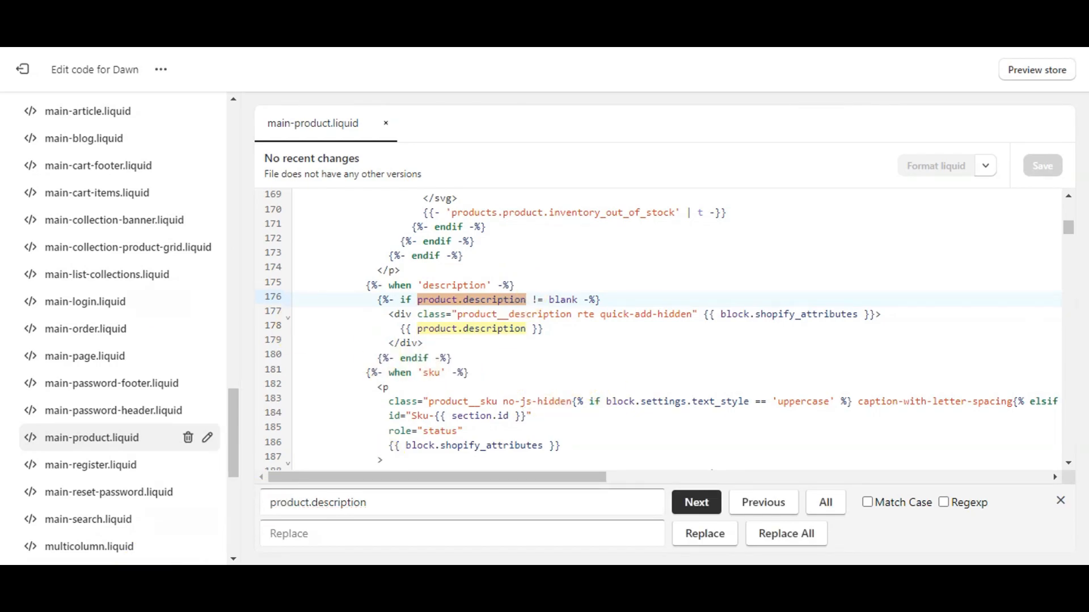
click(551, 329)
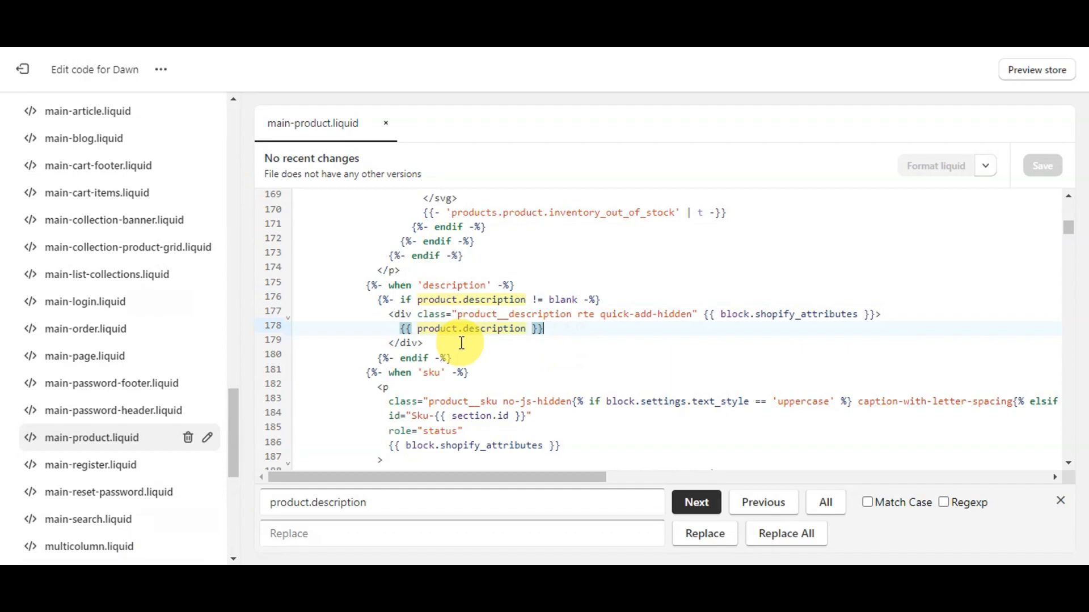
click(462, 343)
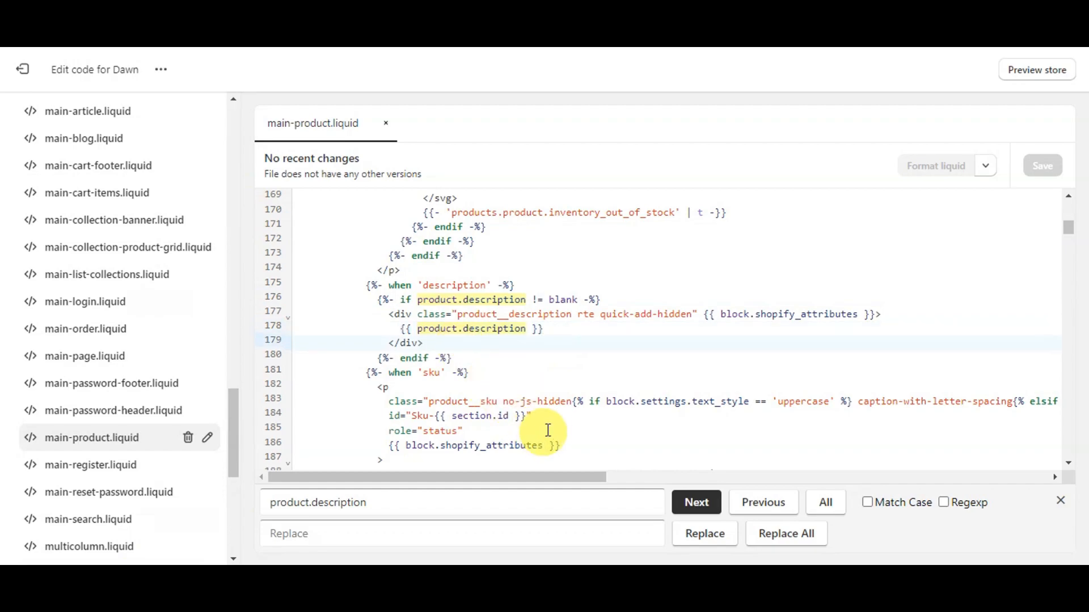
key(Escape)
key(Return)
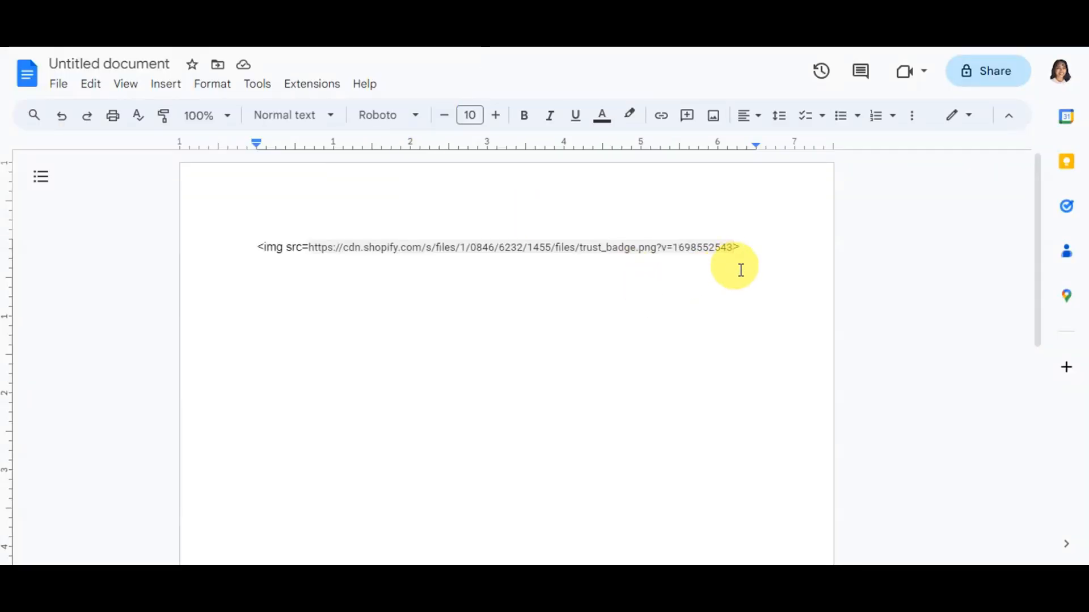
Step: Copy the completed trust_badge.png img tag from the untitled document, paste it on empty line 180 of main-product.liquid and save the file
drag(760, 250, 267, 245)
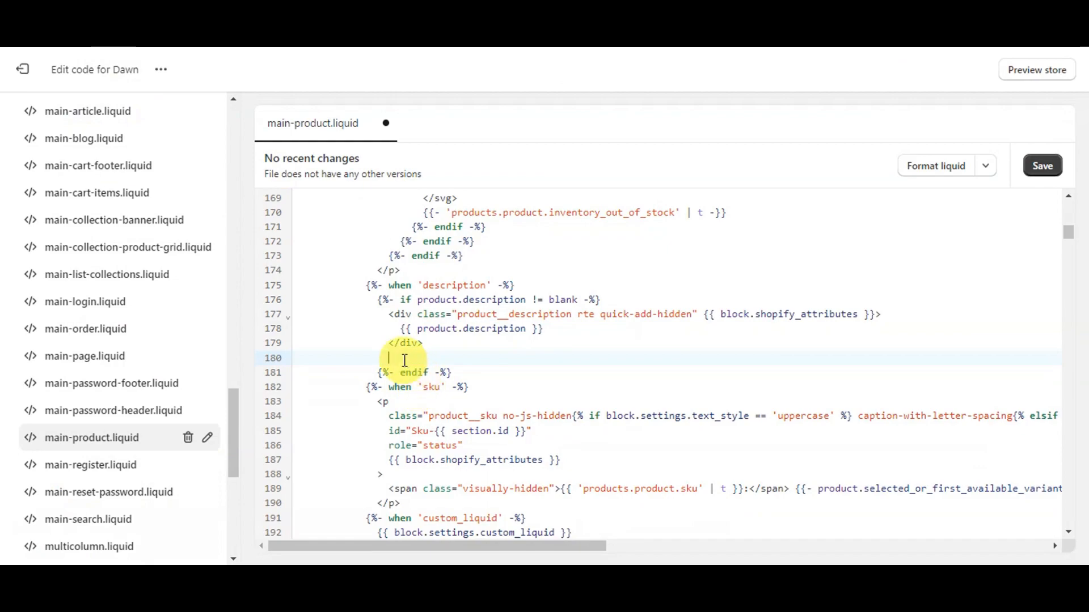
key(ctrl+v)
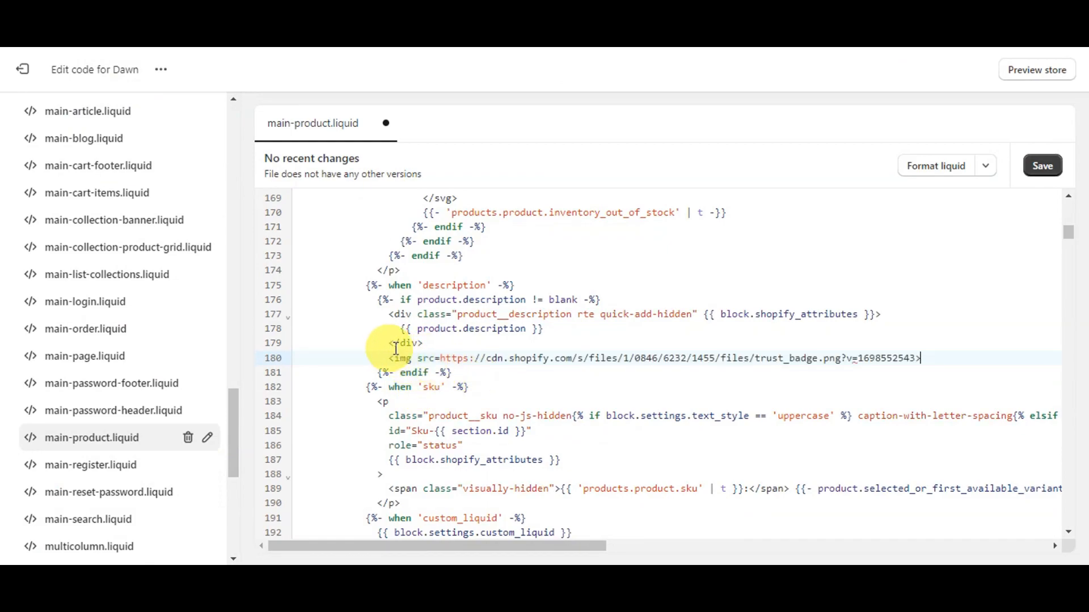
click(1046, 169)
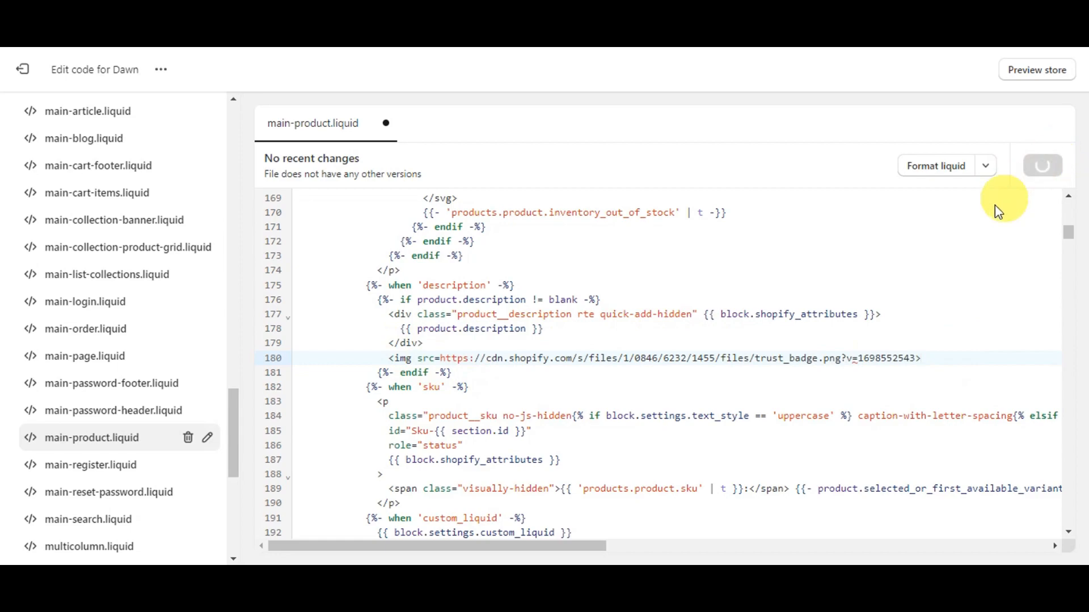